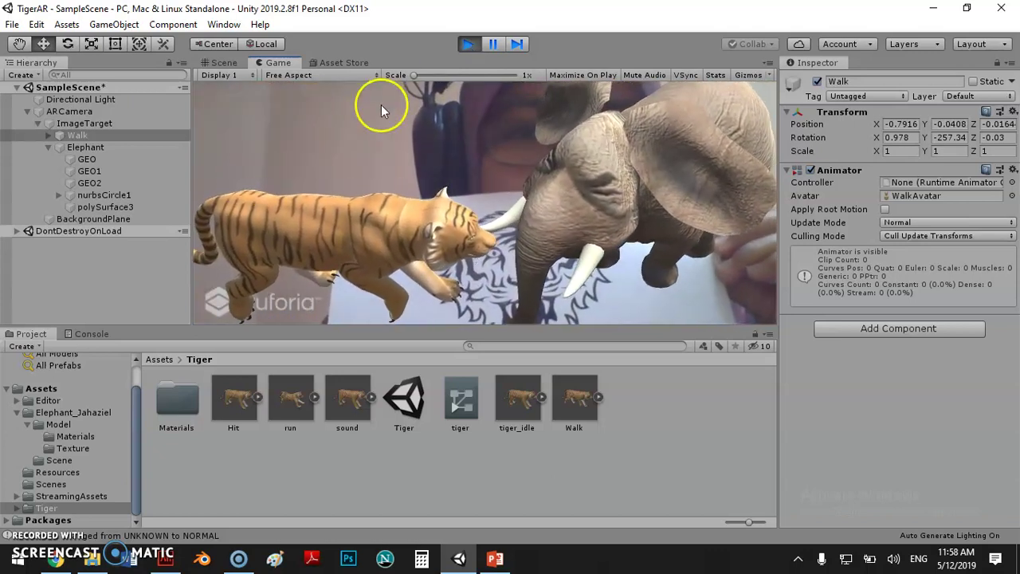
Stop the scene preview and locate the tiger animator controller in the Assets/Tiger folder
{"action": "left_click", "coordinate": [468, 43]}
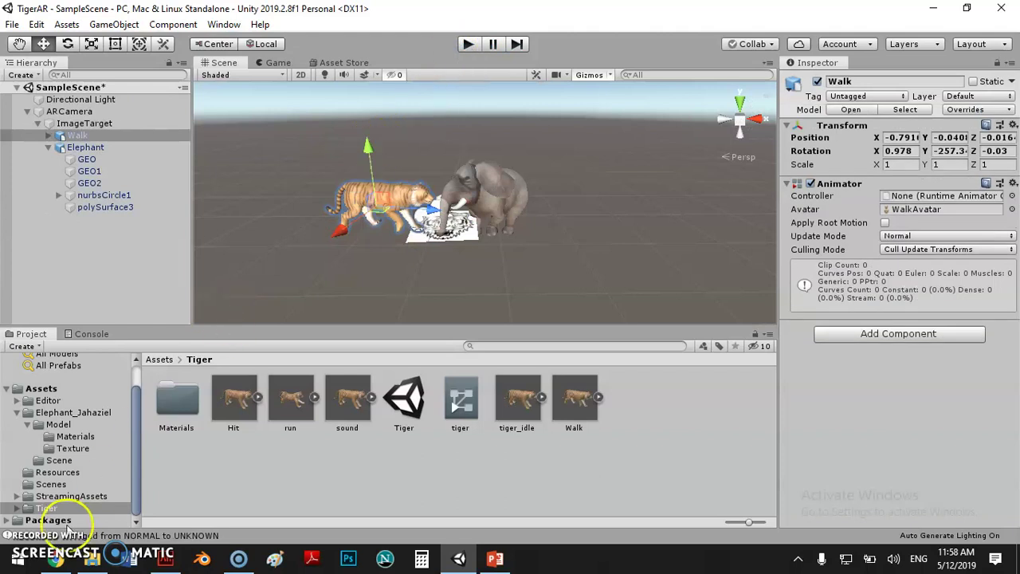
{"action": "left_click", "coordinate": [41, 388]}
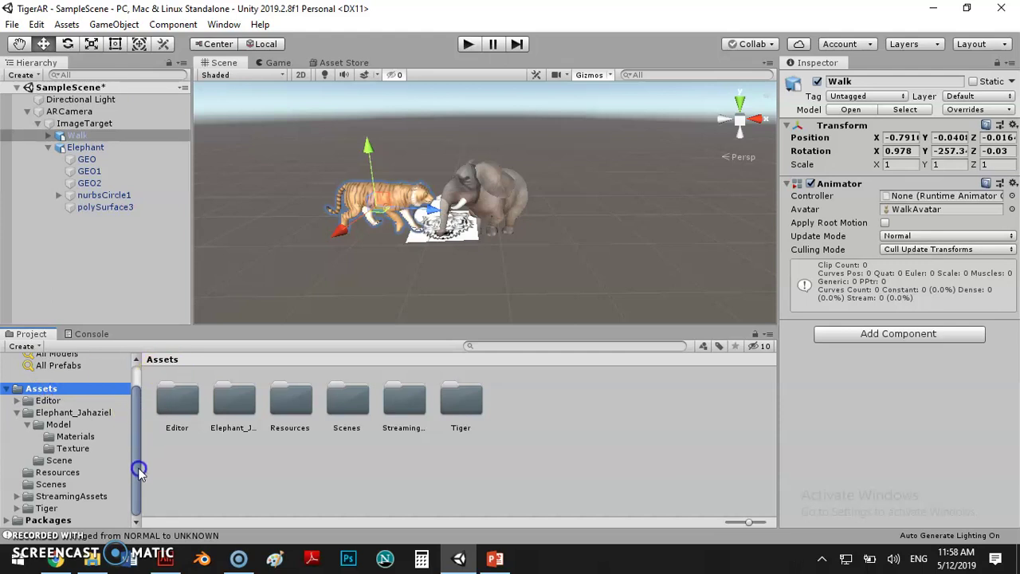
{"action": "left_click", "coordinate": [48, 510]}
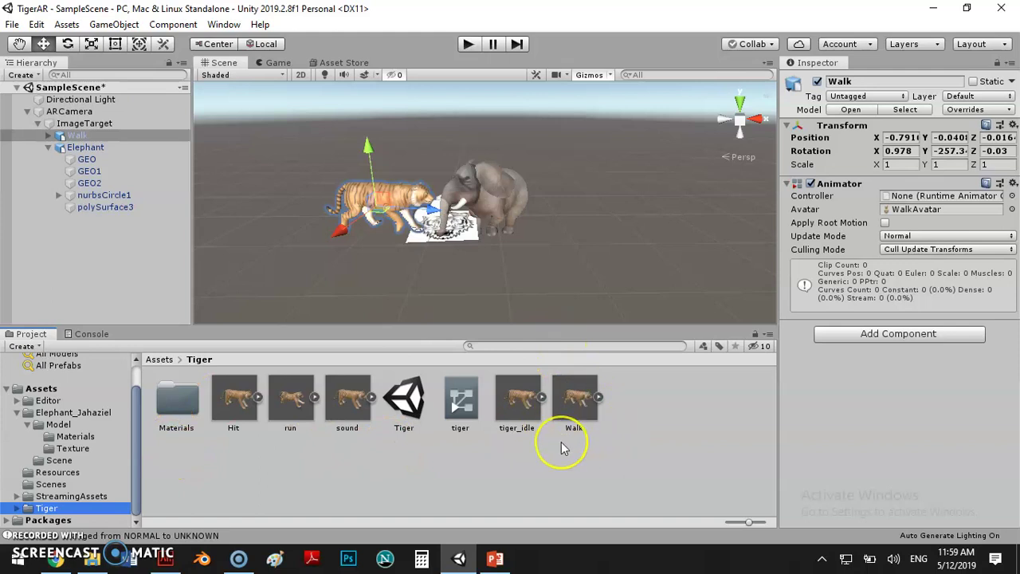
{"action": "left_click", "coordinate": [465, 402]}
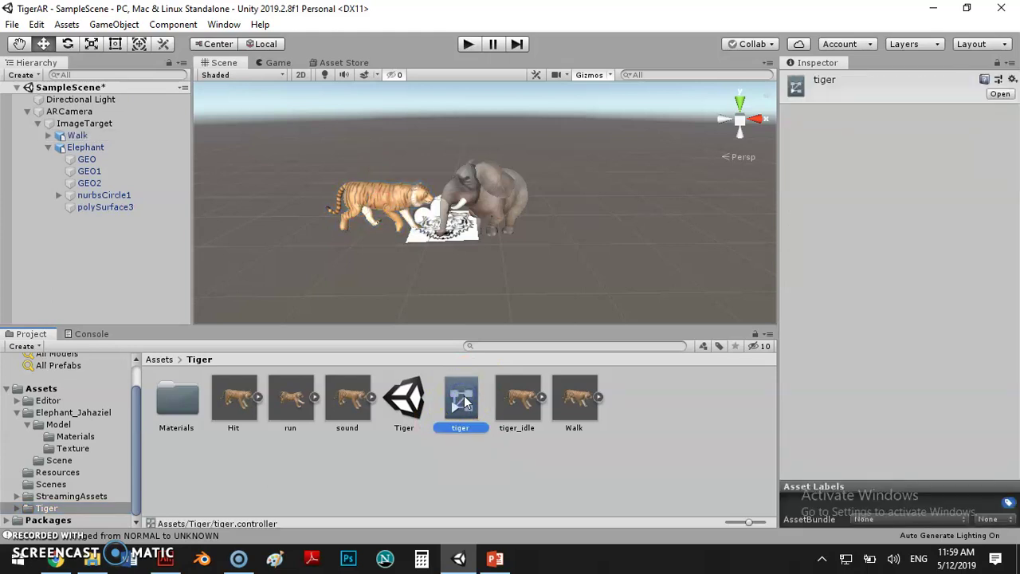
{"action": "left_click", "coordinate": [430, 456]}
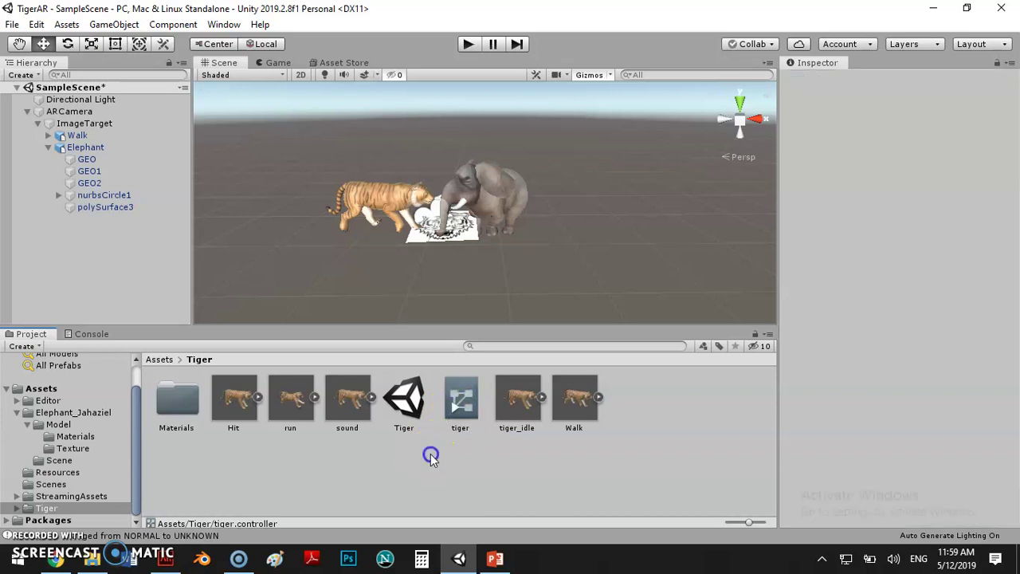
Assign the tiger controller from the Tiger folder to the Animator of the Walk object
{"action": "left_click", "coordinate": [379, 199]}
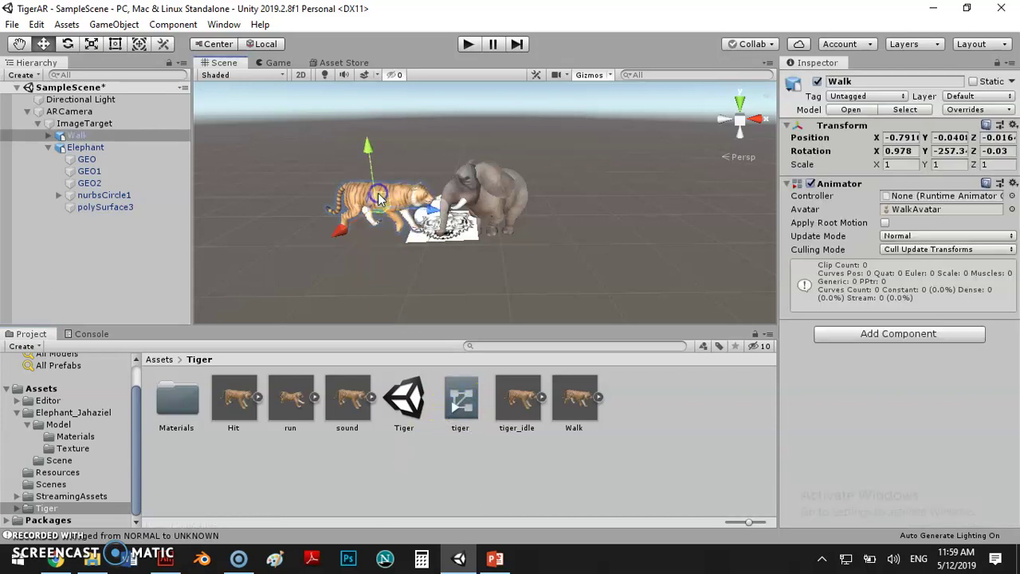
{"action": "double_click", "coordinate": [78, 137]}
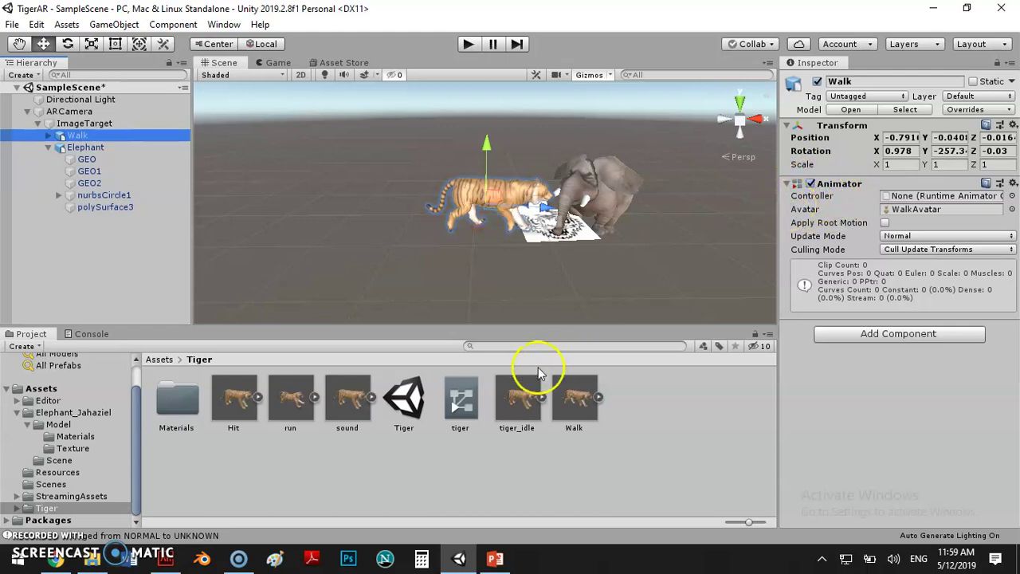
{"action": "left_click_drag", "start_coordinate": [472, 399], "coordinate": [746, 259]}
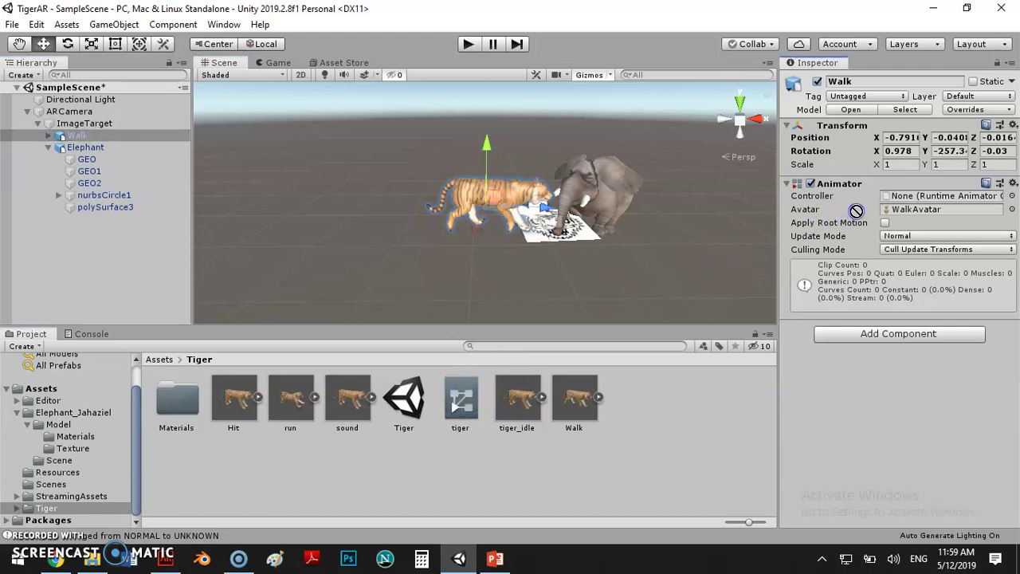
{"action": "left_click_drag", "start_coordinate": [877, 195], "coordinate": [889, 201]}
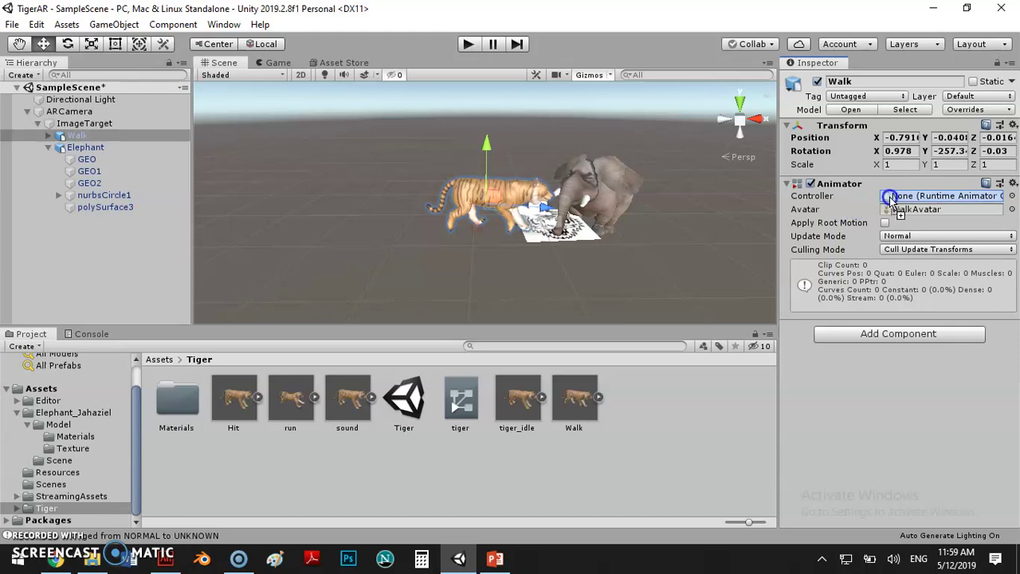
{"action": "left_click_drag", "start_coordinate": [891, 200], "coordinate": [893, 199]}
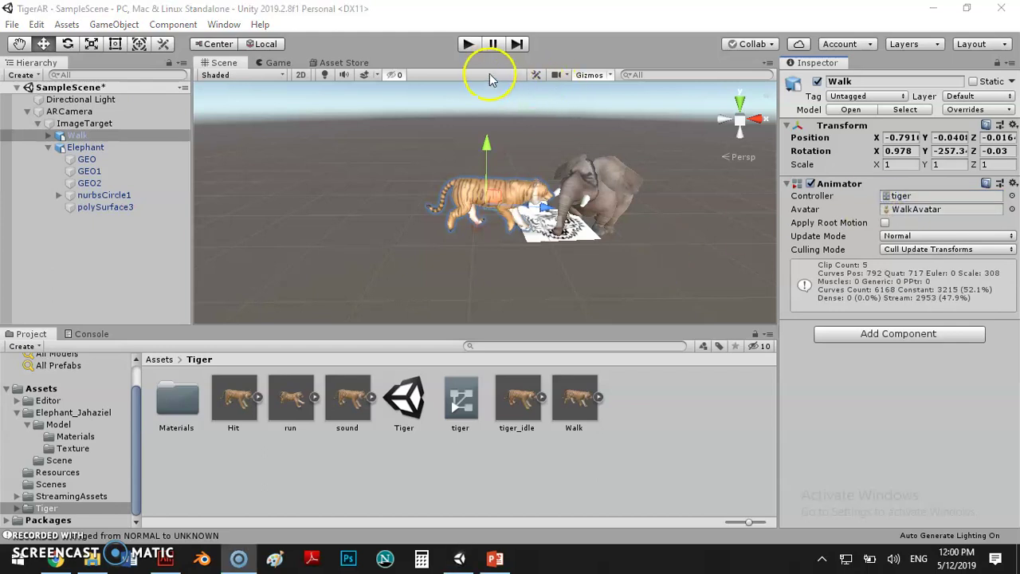
Play the AR scene to check the tiger's animation on the image target, and stop the preview
{"action": "left_click", "coordinate": [468, 45]}
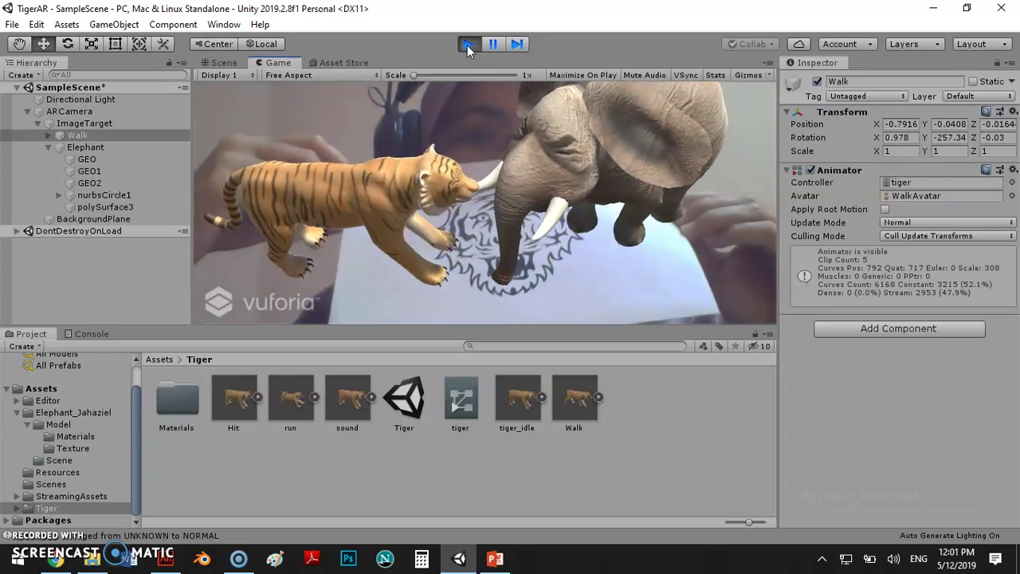
{"action": "left_click", "coordinate": [294, 236]}
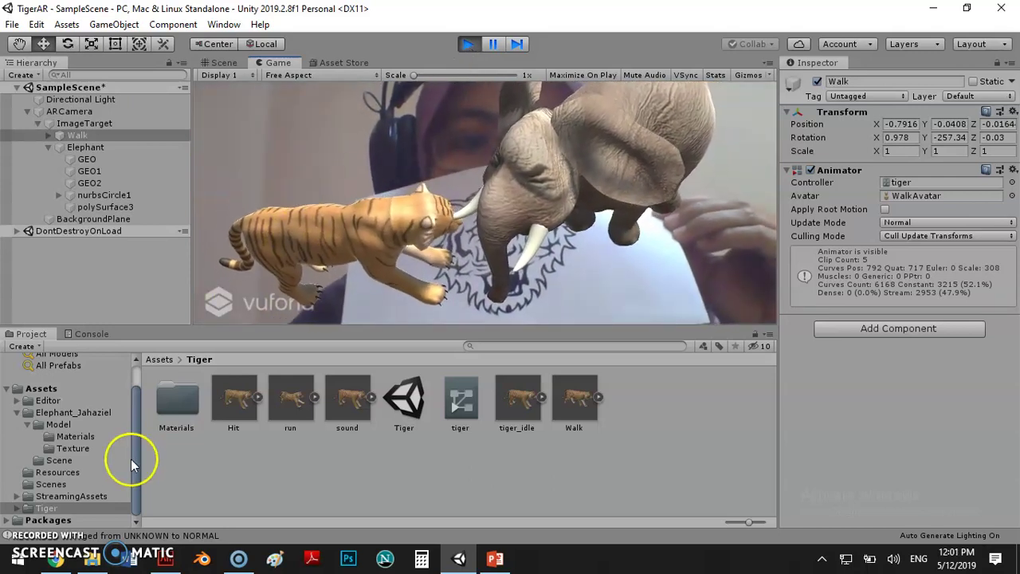
{"action": "left_click", "coordinate": [20, 558]}
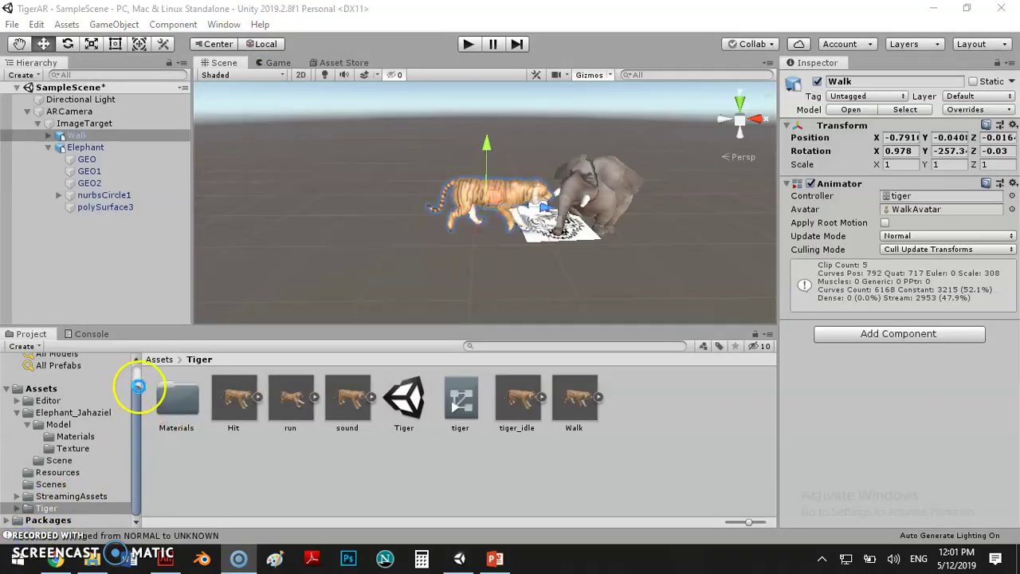
Assign the Elephant controller from Elephant_Jahaziel/Model to the Elephant object's Animator and play the scene to test it
{"action": "left_click_drag", "start_coordinate": [137, 403], "coordinate": [138, 388]}
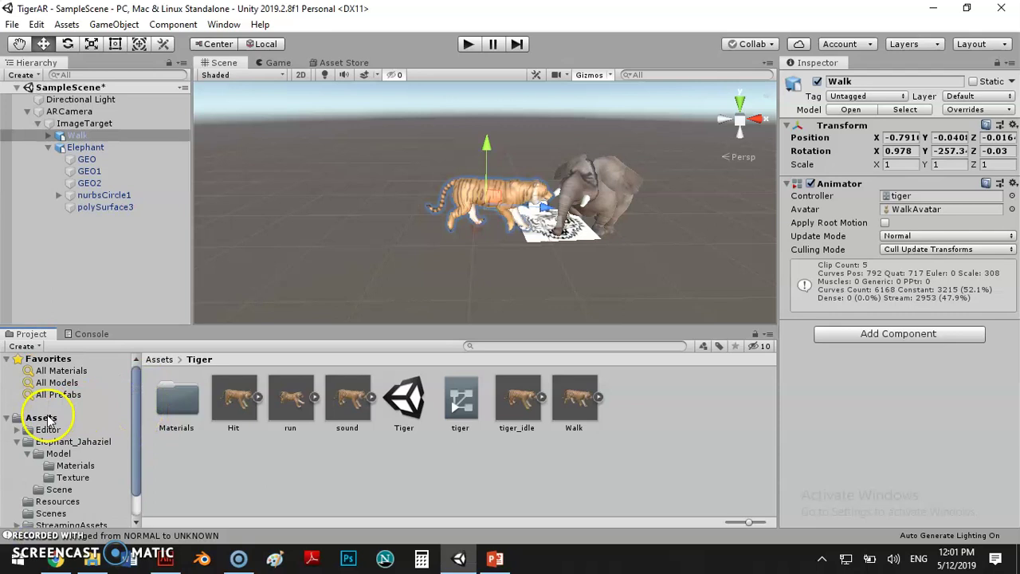
{"action": "left_click", "coordinate": [66, 444]}
{"action": "double_click", "coordinate": [175, 396]}
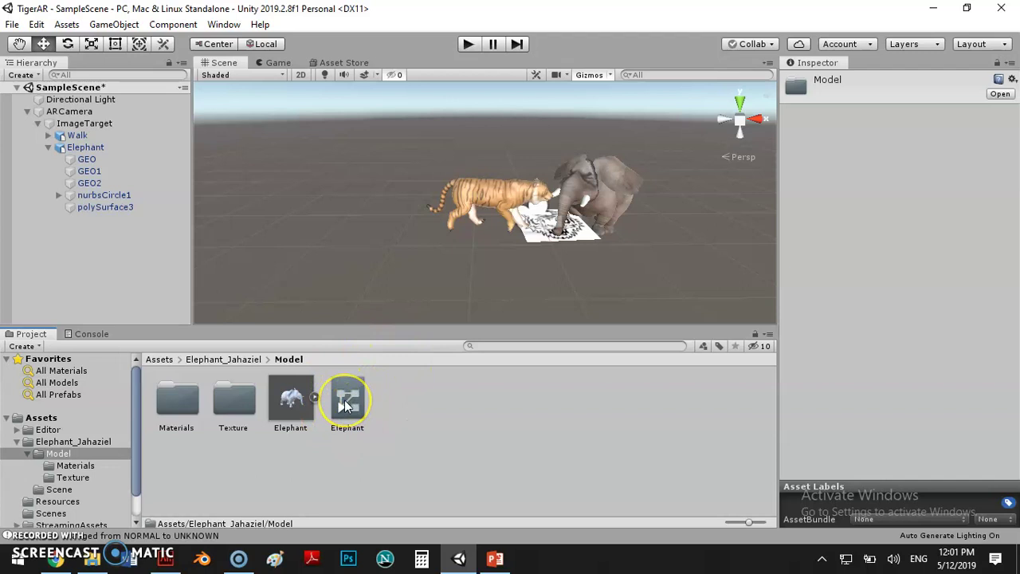
{"action": "double_click", "coordinate": [96, 148]}
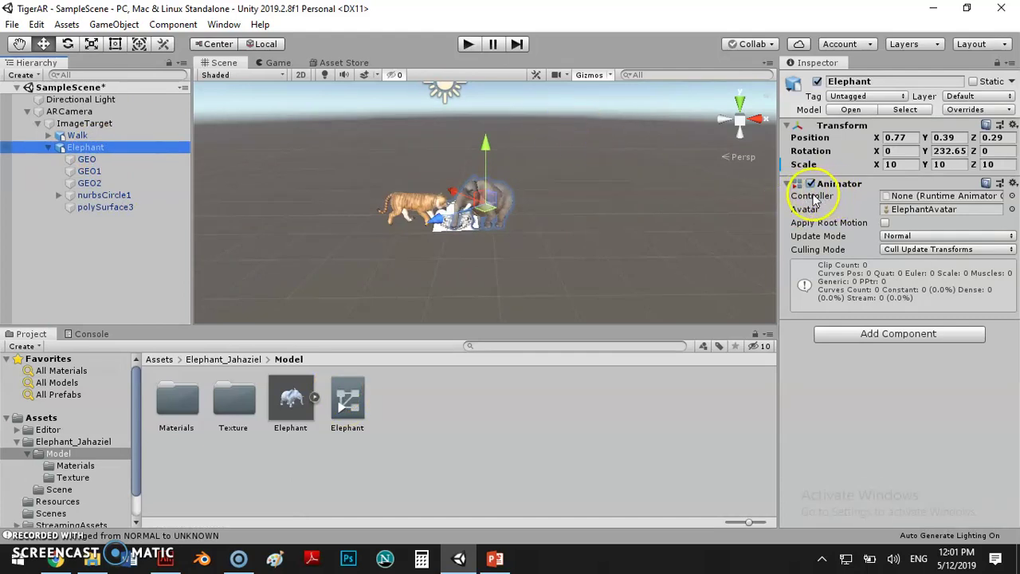
{"action": "left_click", "coordinate": [346, 394]}
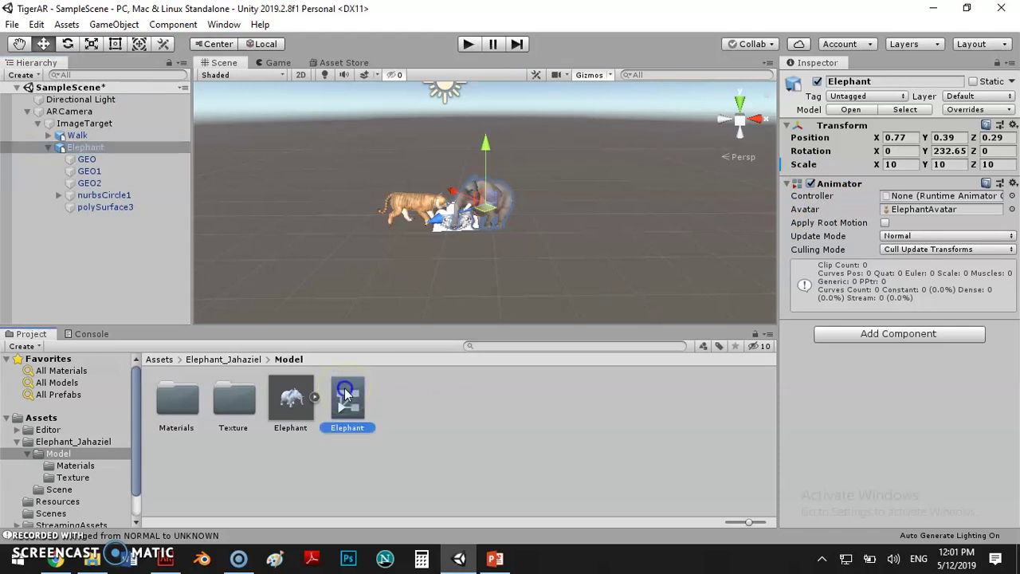
{"action": "left_click_drag", "start_coordinate": [446, 357], "coordinate": [898, 200]}
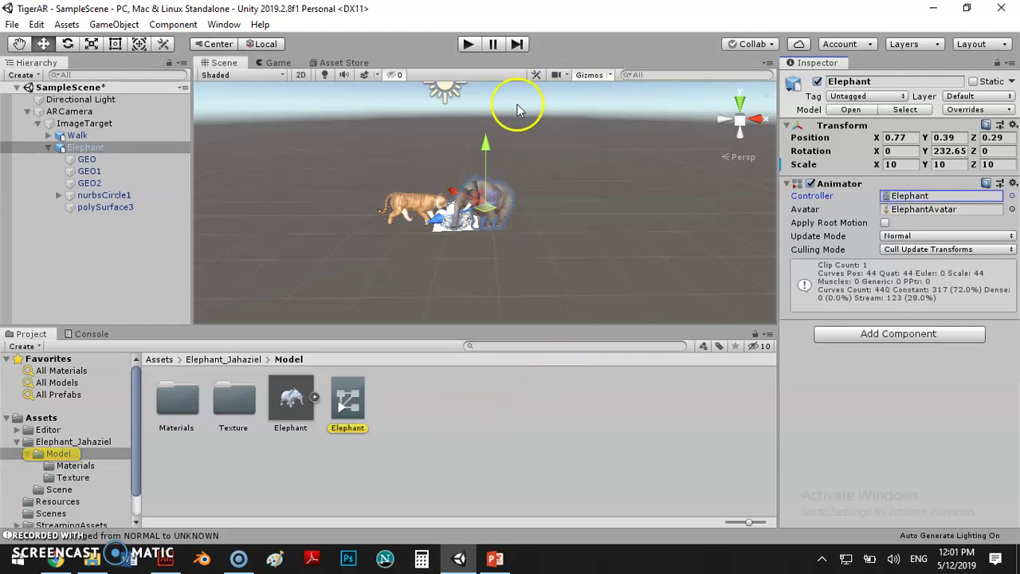
{"action": "left_click", "coordinate": [467, 44]}
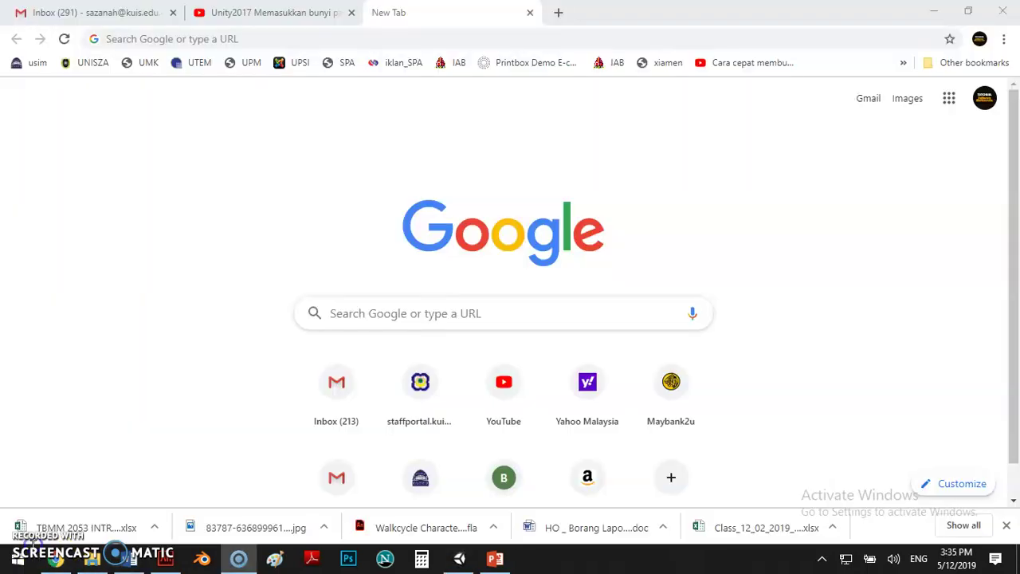
Switch to Chrome, search Google for "tiger sound mp3 download" and open the Free Tiger Sound Effects result in a new tab
{"action": "left_click", "coordinate": [349, 314]}
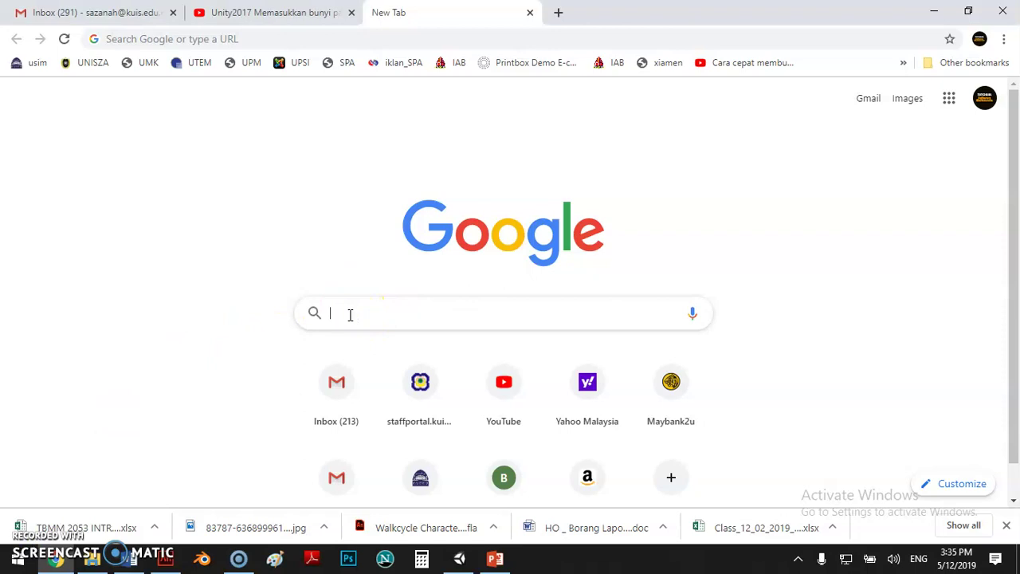
{"action": "type", "text": "ti"}
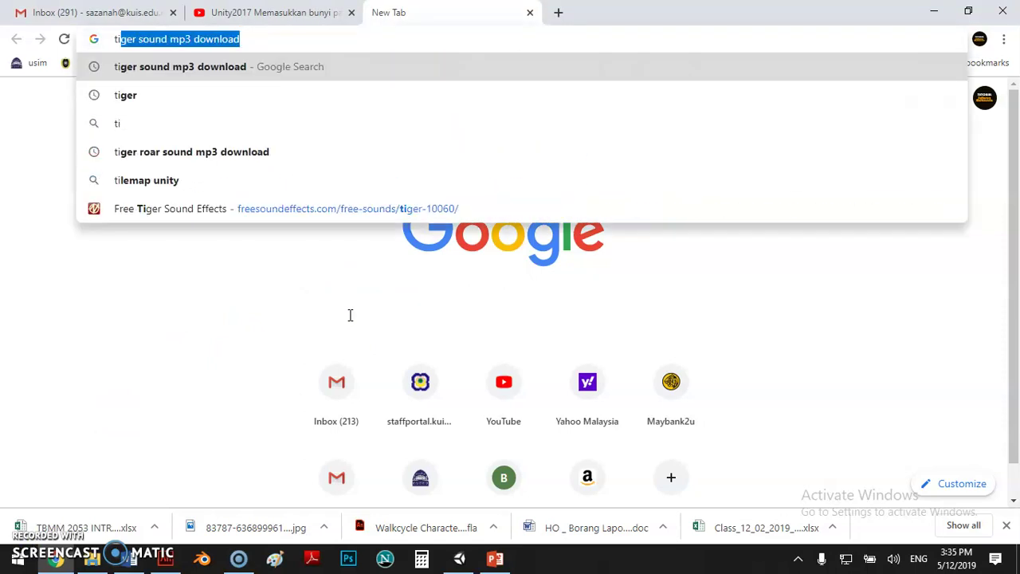
{"action": "type", "text": "ger sound"}
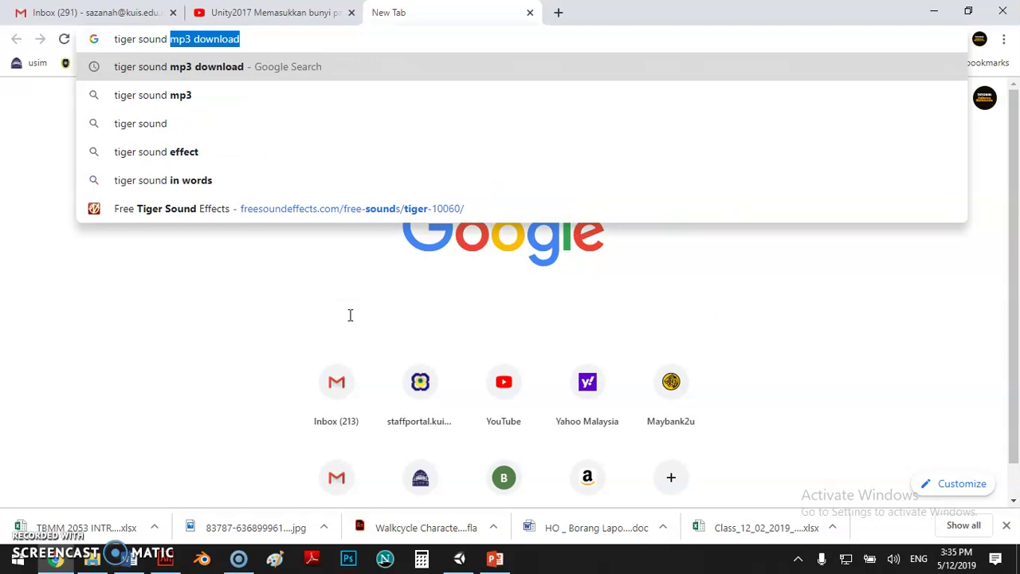
{"action": "key", "text": "Return"}
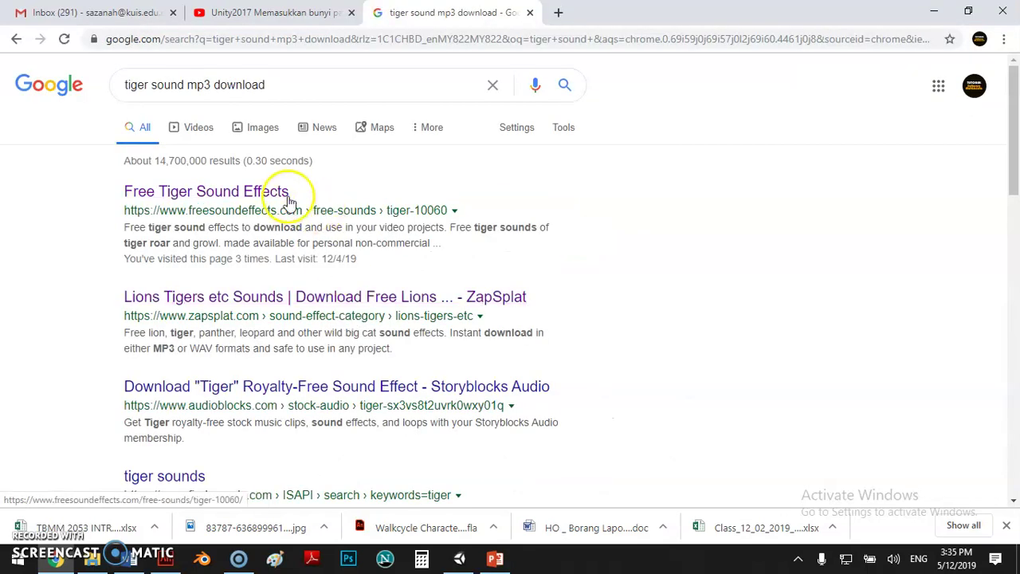
{"action": "right_click", "coordinate": [281, 196]}
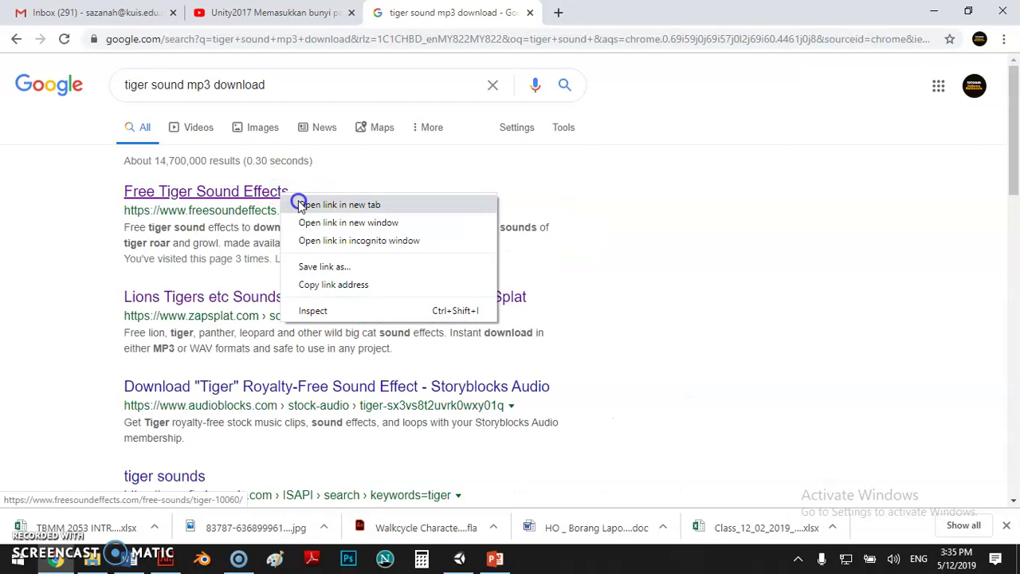
{"action": "left_click", "coordinate": [302, 204]}
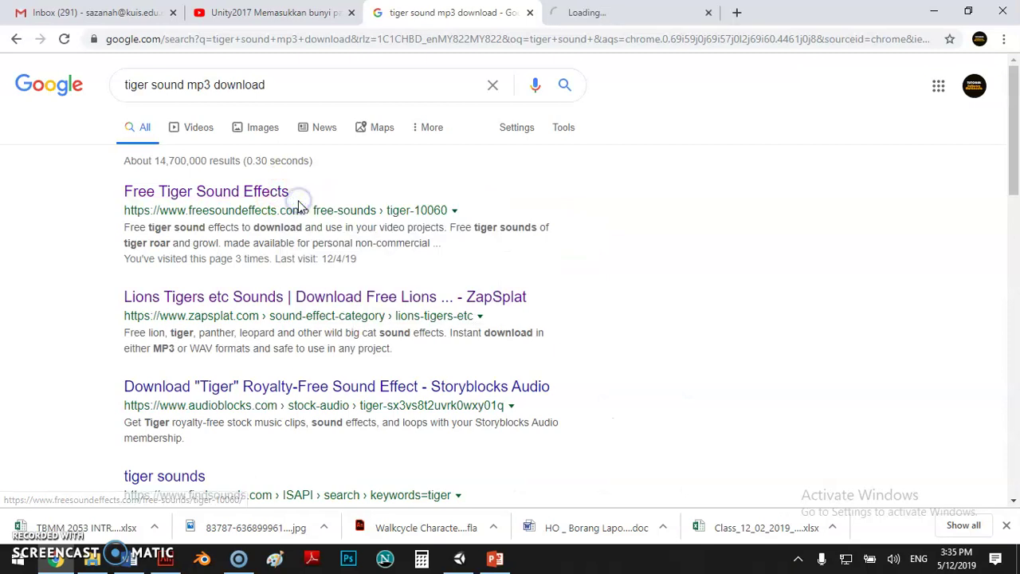
{"action": "left_click", "coordinate": [612, 16]}
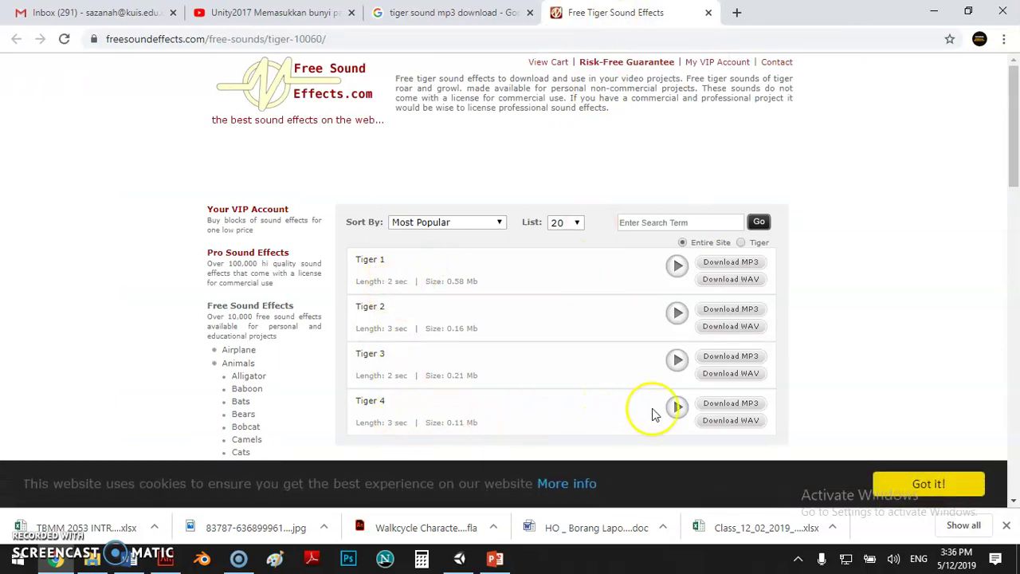
Listen to the Tiger 4 sound and download it as MP3, closing the sound page when done
{"action": "left_click", "coordinate": [678, 409]}
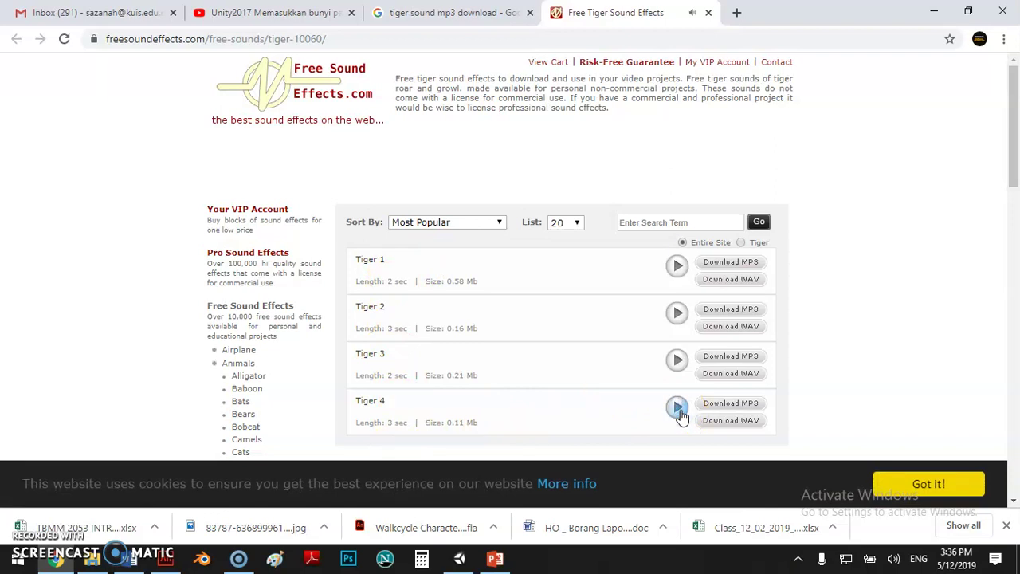
{"action": "left_click", "coordinate": [723, 406]}
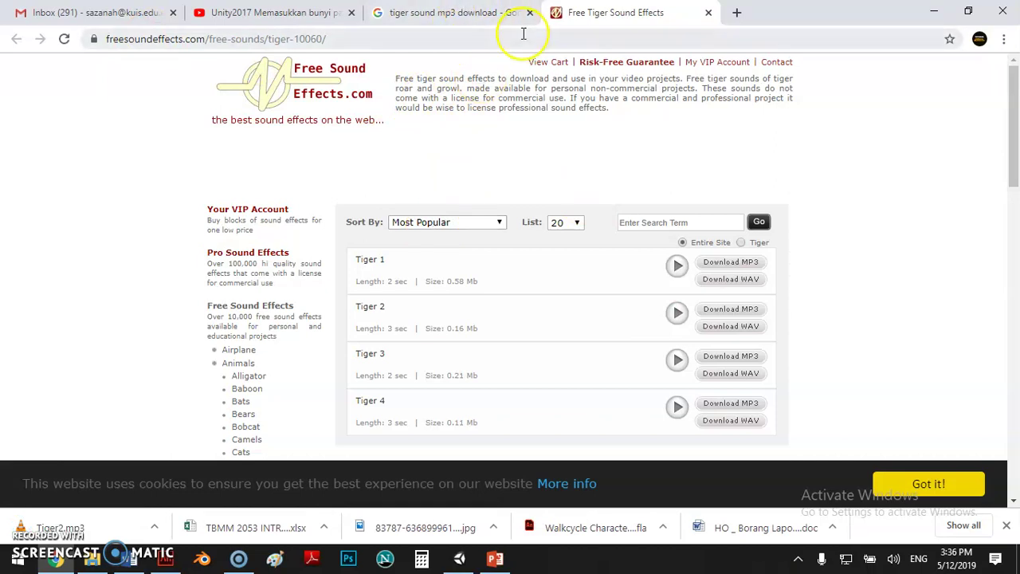
{"action": "left_click", "coordinate": [709, 13]}
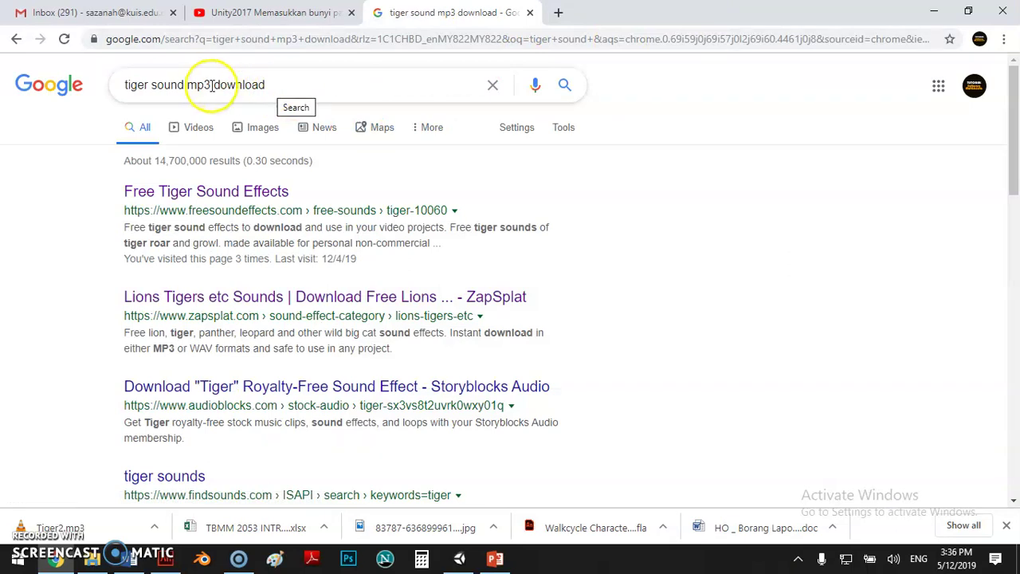
Change the Google search to "elephant sound mp3 download" and open the Free Elephant Sound Effects result
{"action": "left_click", "coordinate": [150, 85]}
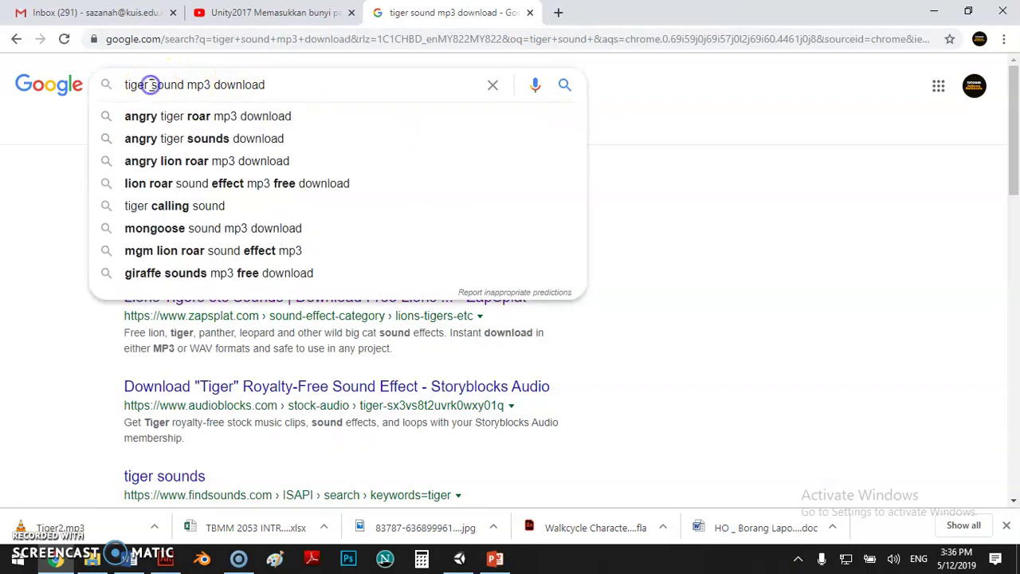
{"action": "key", "text": "BackSpace"}
{"action": "key", "text": "BackSpace"}
{"action": "key", "text": "BackSpace"}
{"action": "key", "text": "BackSpace"}
{"action": "key", "text": "BackSpace"}
{"action": "key", "text": "BackSpace"}
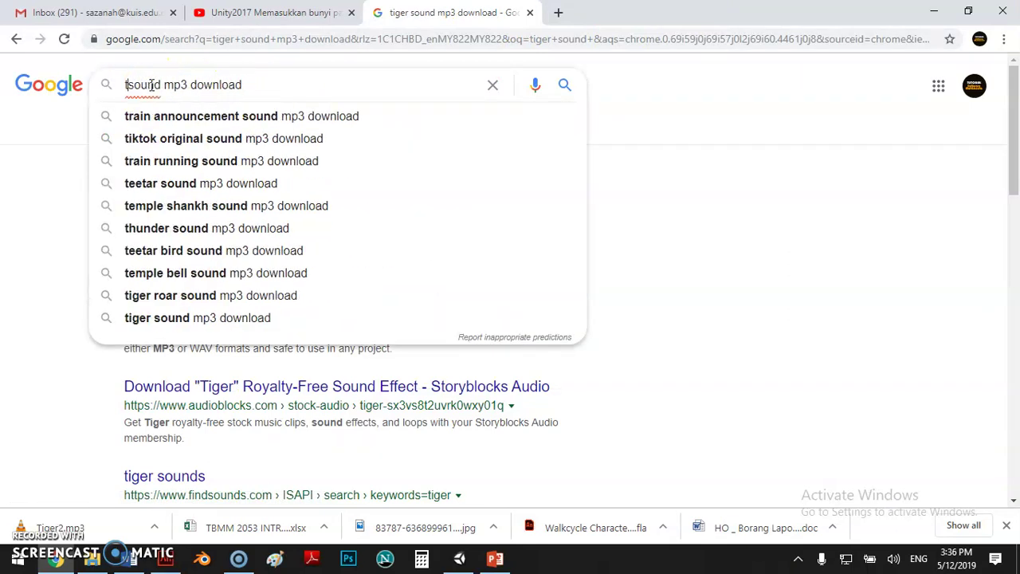
{"action": "type", "text": "elephant"}
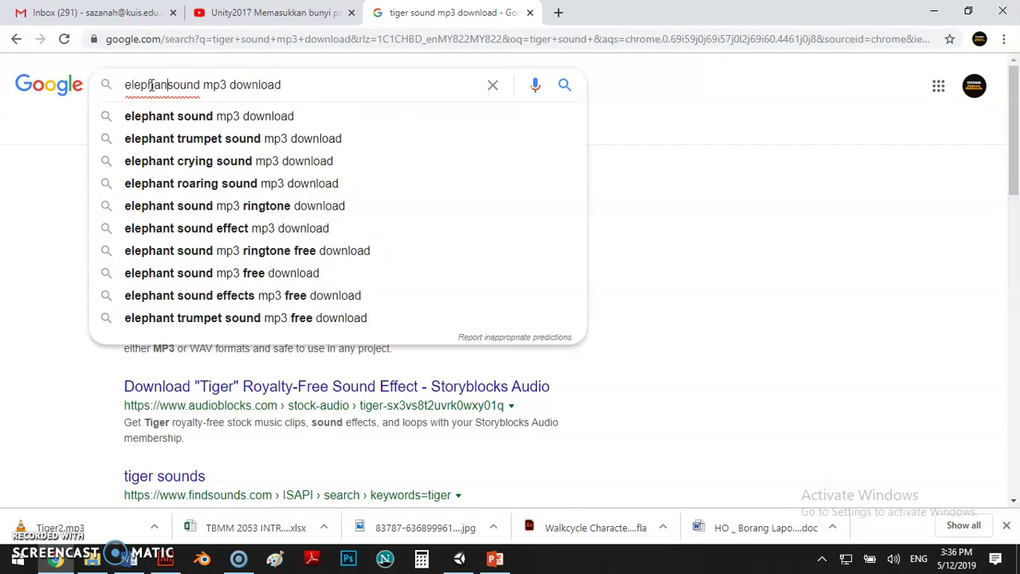
{"action": "key", "text": "Return"}
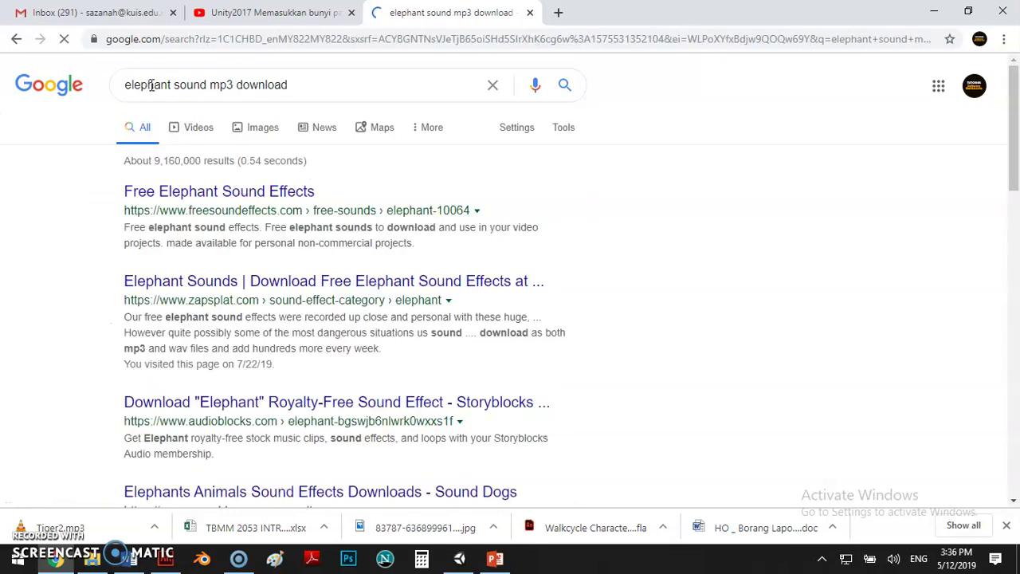
{"action": "left_click", "coordinate": [227, 194]}
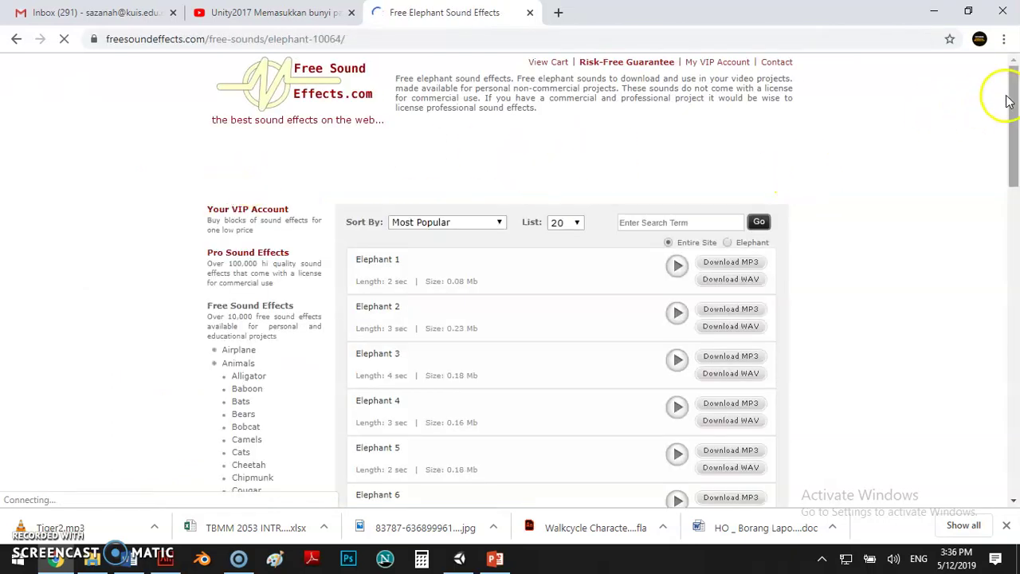
{"action": "left_click_drag", "start_coordinate": [1014, 91], "coordinate": [1014, 155]}
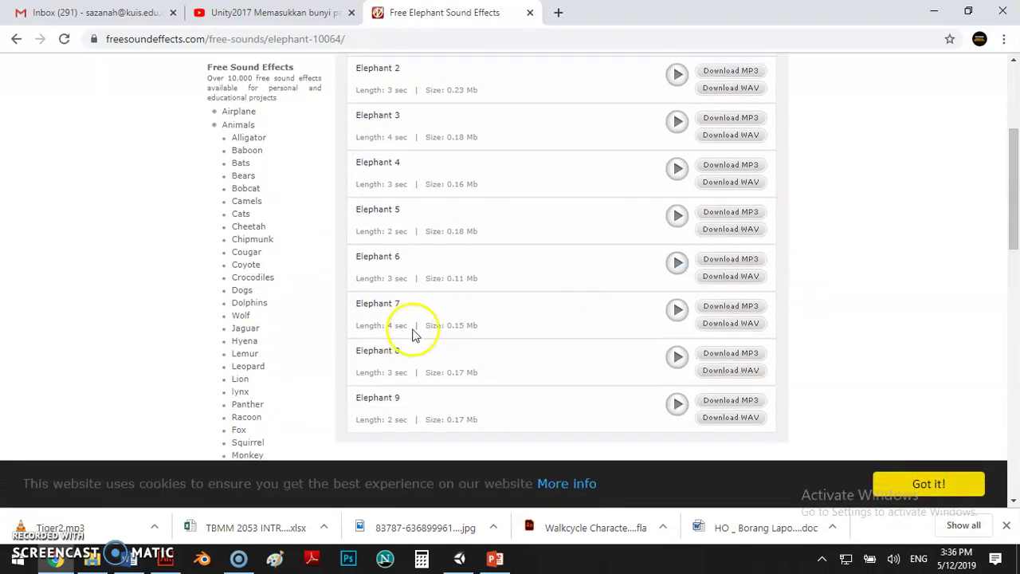
Listen to the Elephant 7 and Elephant 4 sounds and download Elephant 7 as MP3
{"action": "left_click", "coordinate": [680, 315]}
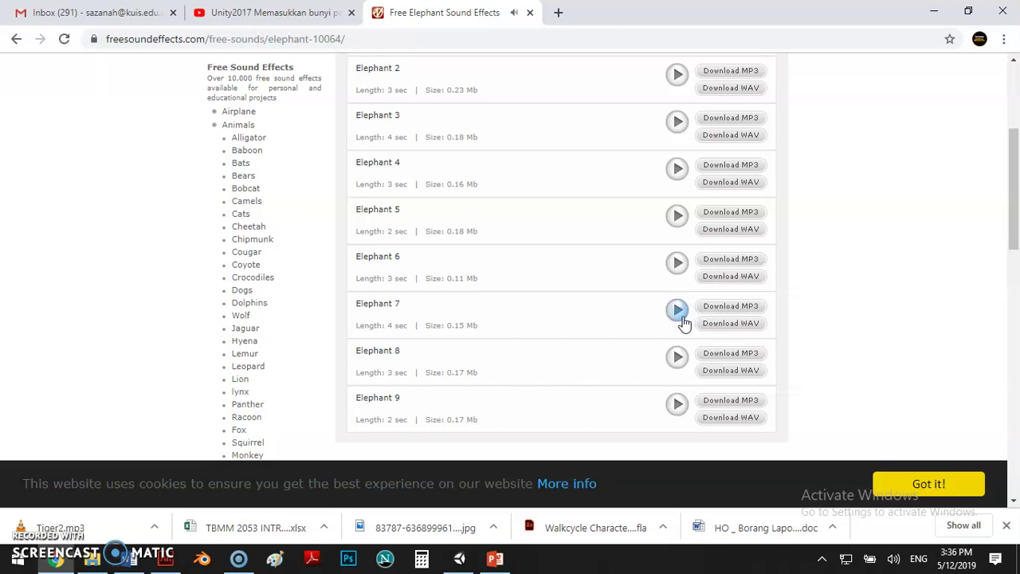
{"action": "left_click", "coordinate": [677, 172]}
{"action": "left_click", "coordinate": [722, 310]}
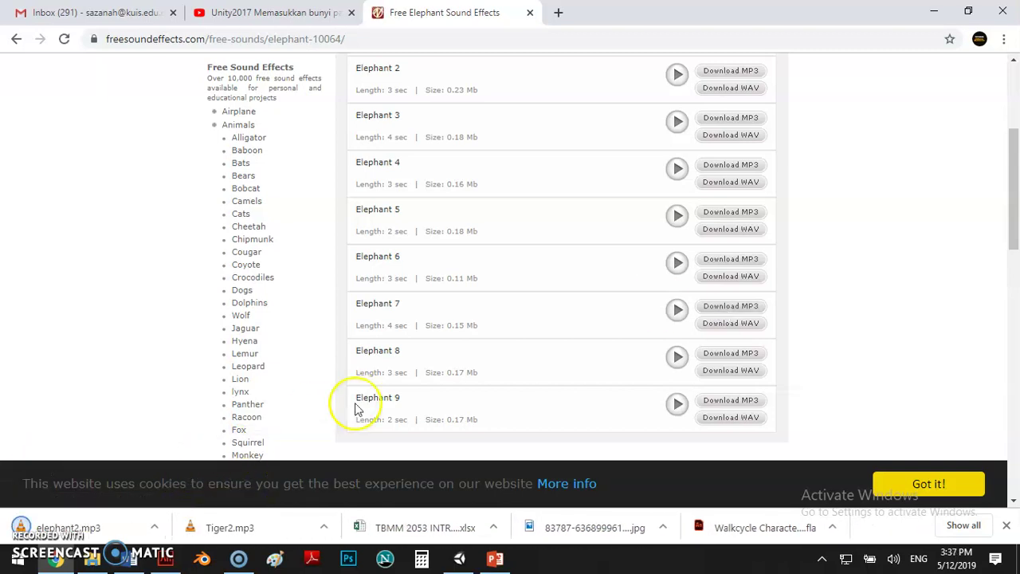
Switch to Unity and create a folder named Sounds inside the project's Assets/Resources folder
{"action": "left_click", "coordinate": [459, 559]}
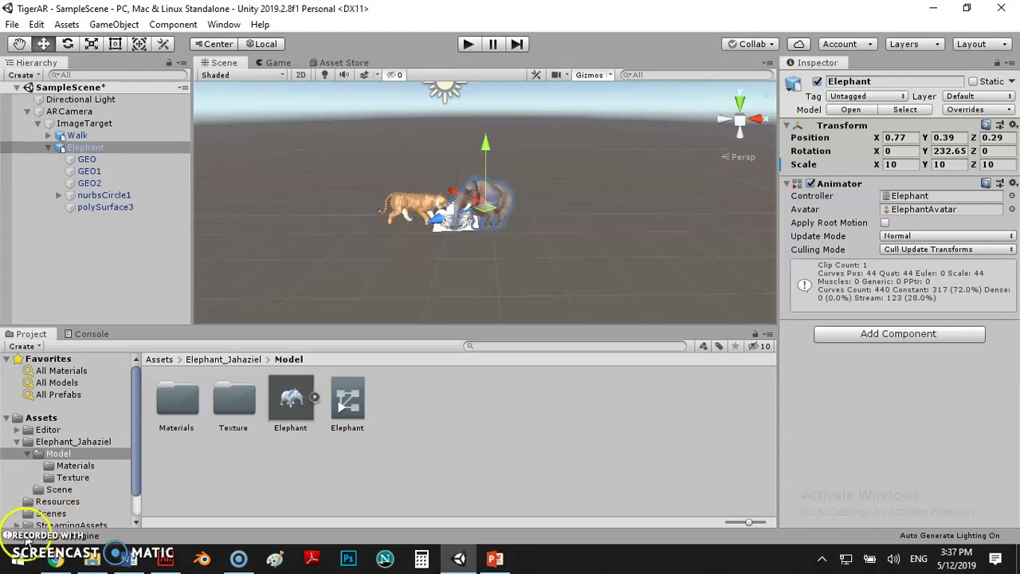
{"action": "left_click", "coordinate": [75, 413]}
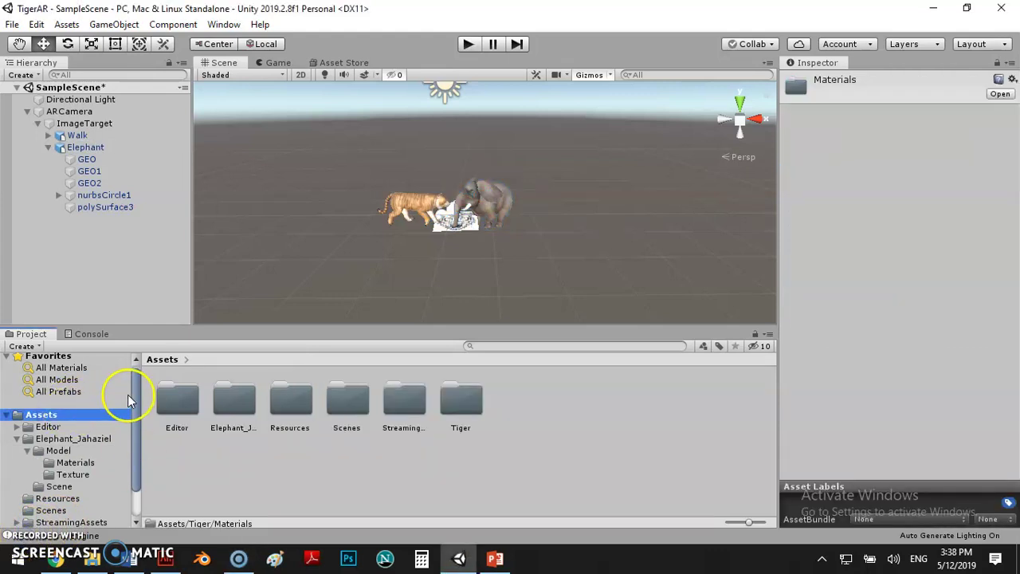
{"action": "left_click_drag", "start_coordinate": [138, 383], "coordinate": [138, 423]}
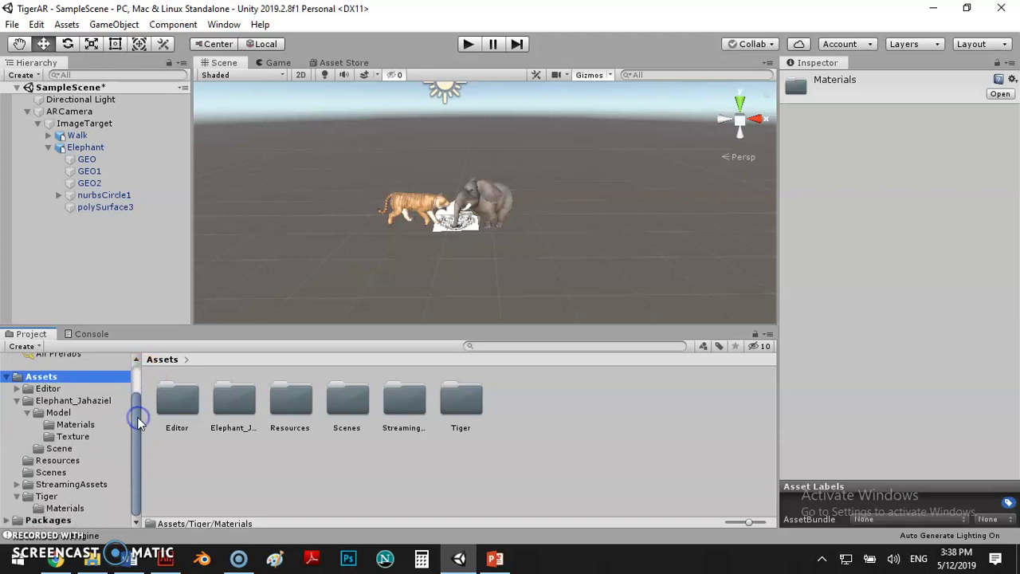
{"action": "left_click", "coordinate": [69, 460]}
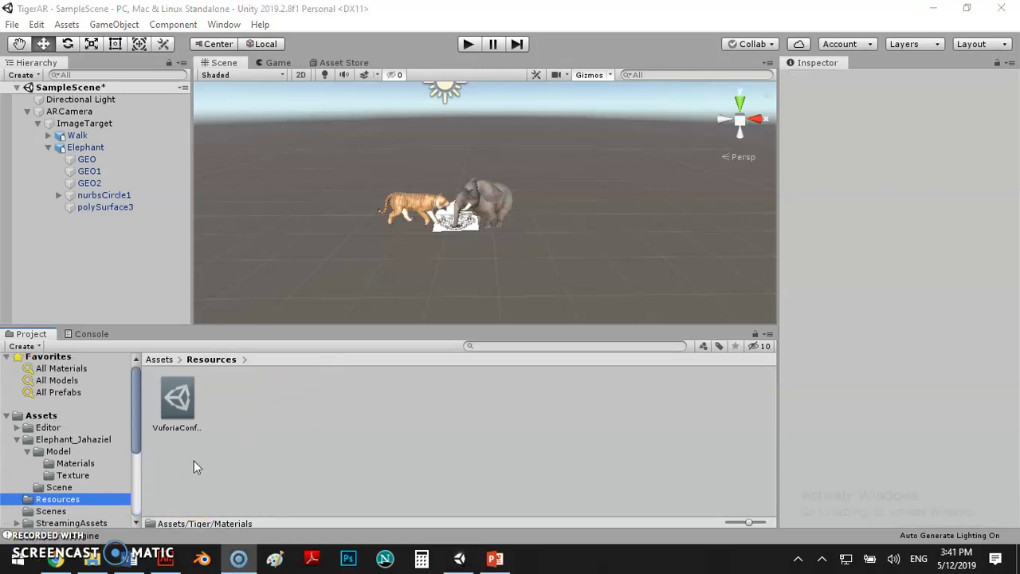
{"action": "right_click", "coordinate": [286, 414]}
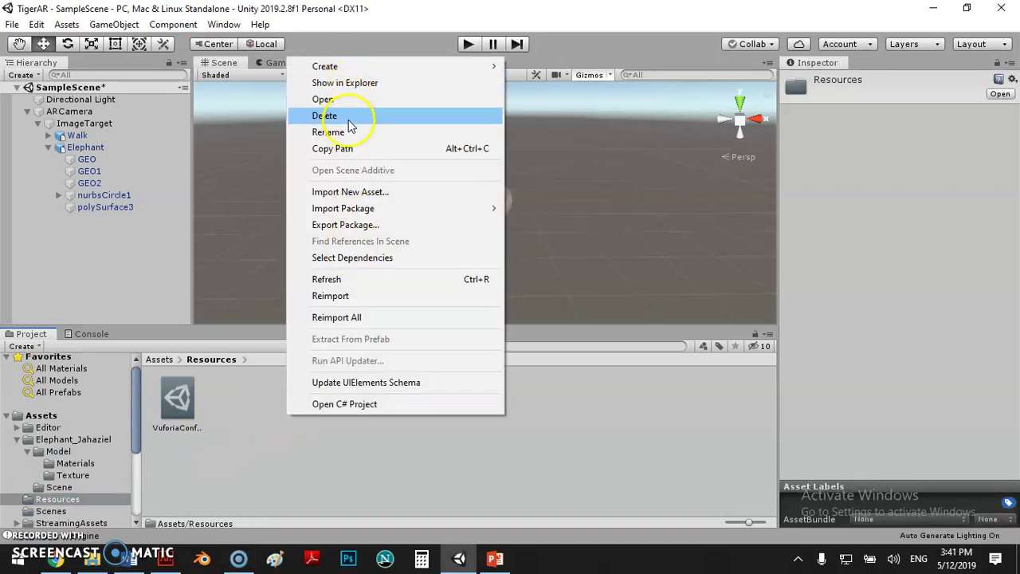
{"action": "left_click", "coordinate": [344, 67]}
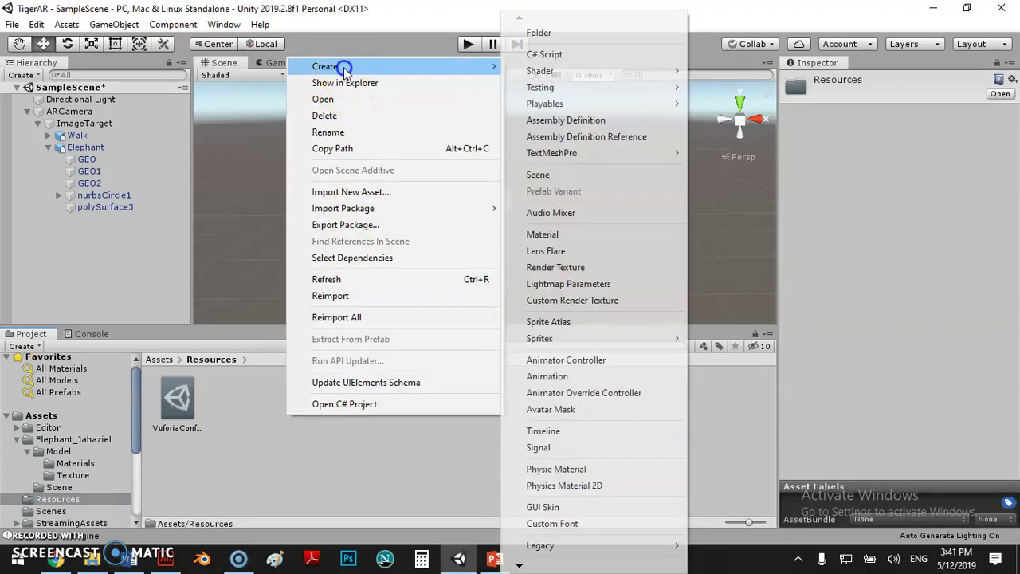
{"action": "left_click", "coordinate": [545, 33]}
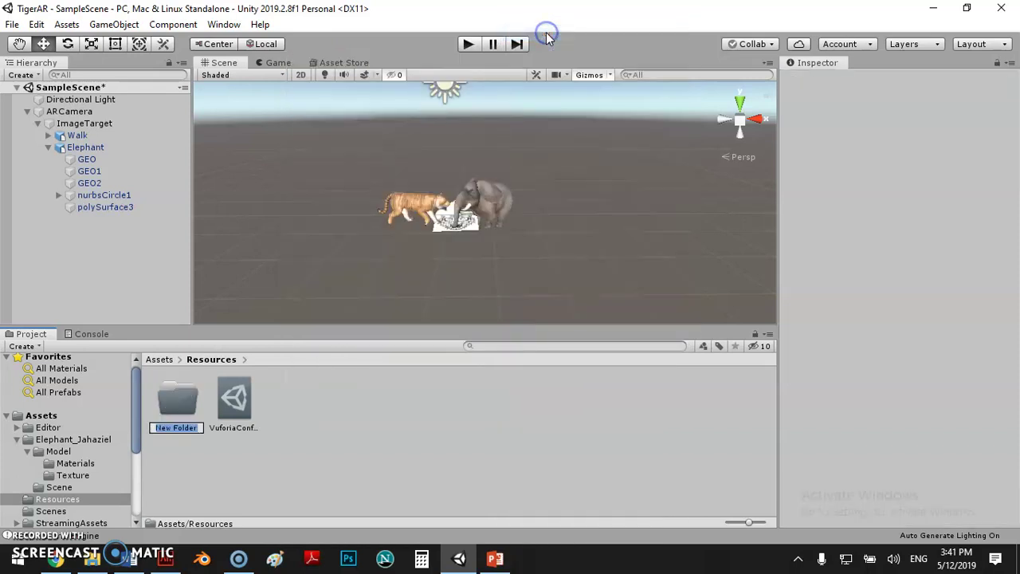
{"action": "type", "text": "Sounds"}
{"action": "left_click", "coordinate": [265, 461]}
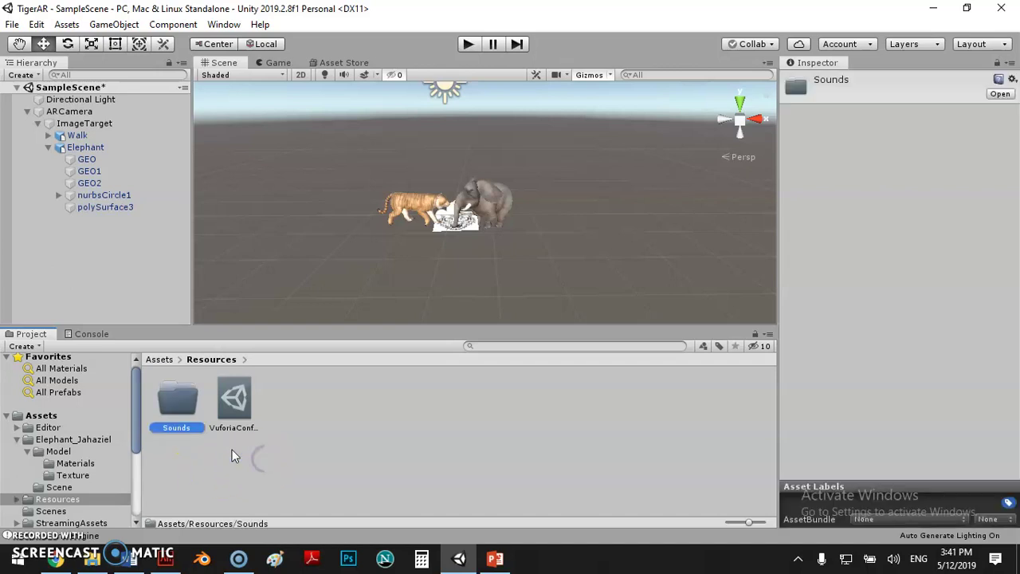
Import elephant2.mp3 and Tiger2.mp3 from the Downloads folder into the Resources/Sounds folder
{"action": "double_click", "coordinate": [183, 398]}
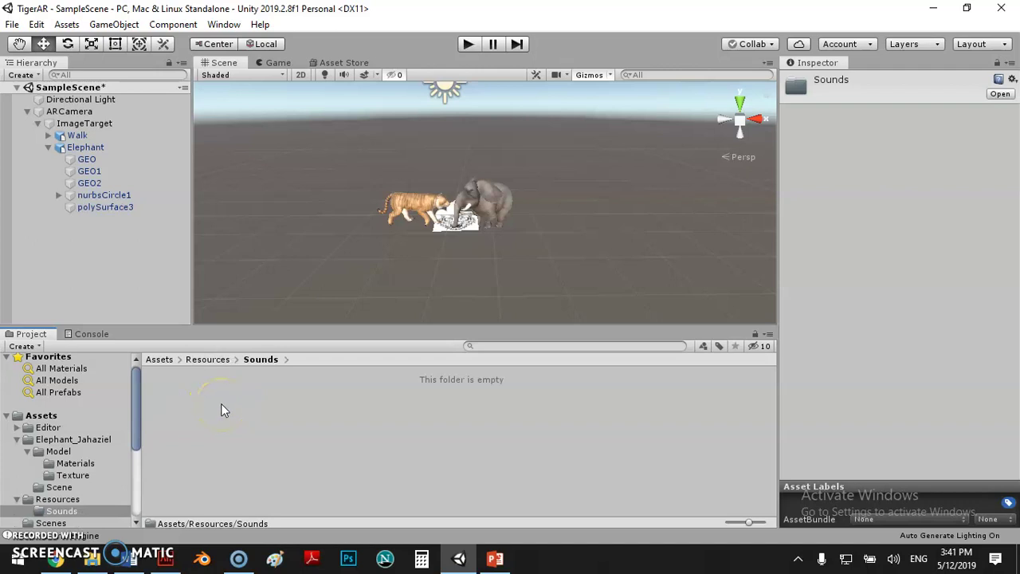
{"action": "right_click", "coordinate": [220, 404]}
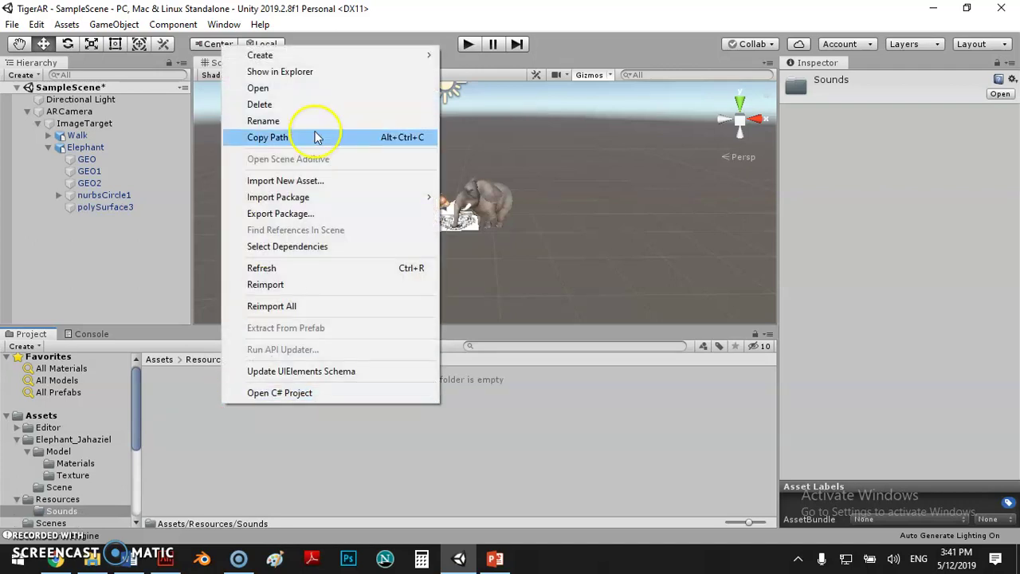
{"action": "left_click", "coordinate": [309, 181]}
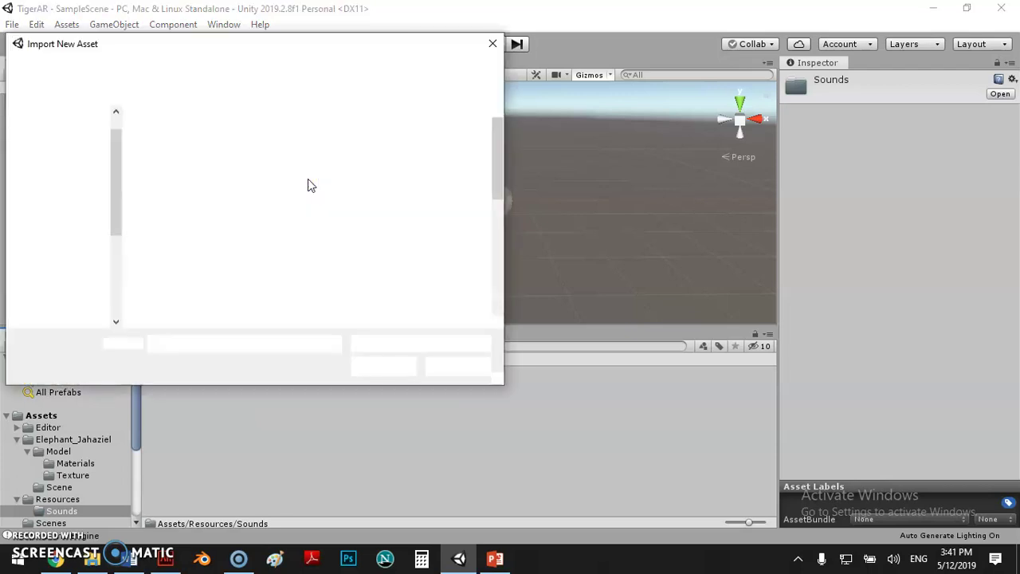
{"action": "left_click_drag", "start_coordinate": [115, 211], "coordinate": [118, 299]}
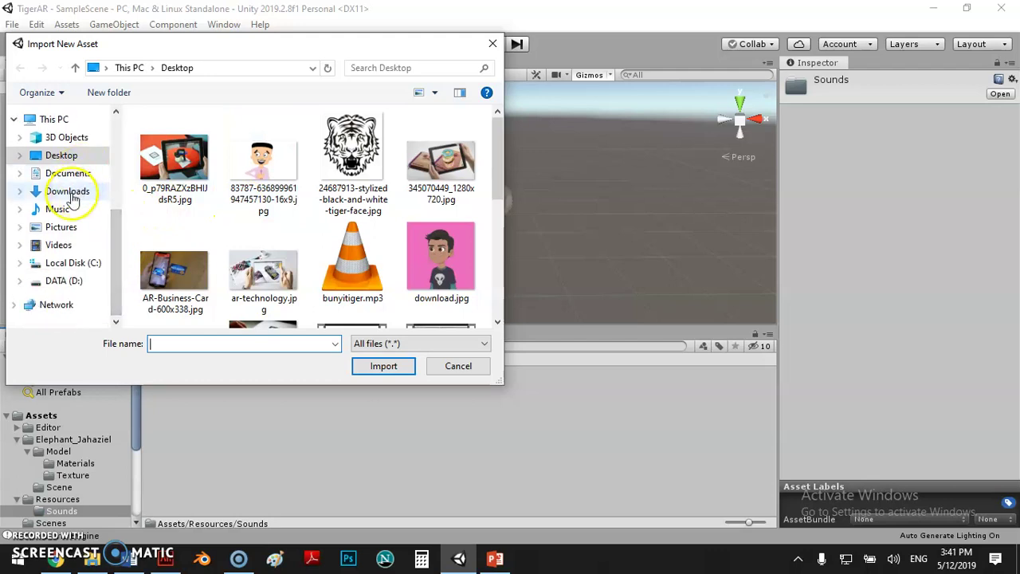
{"action": "left_click", "coordinate": [70, 195]}
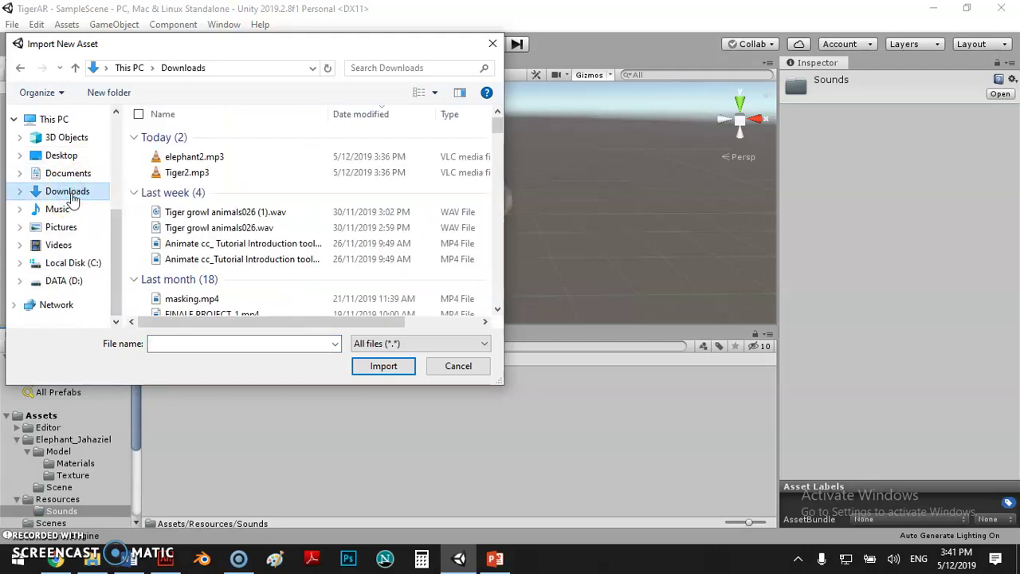
{"action": "left_click", "coordinate": [185, 158]}
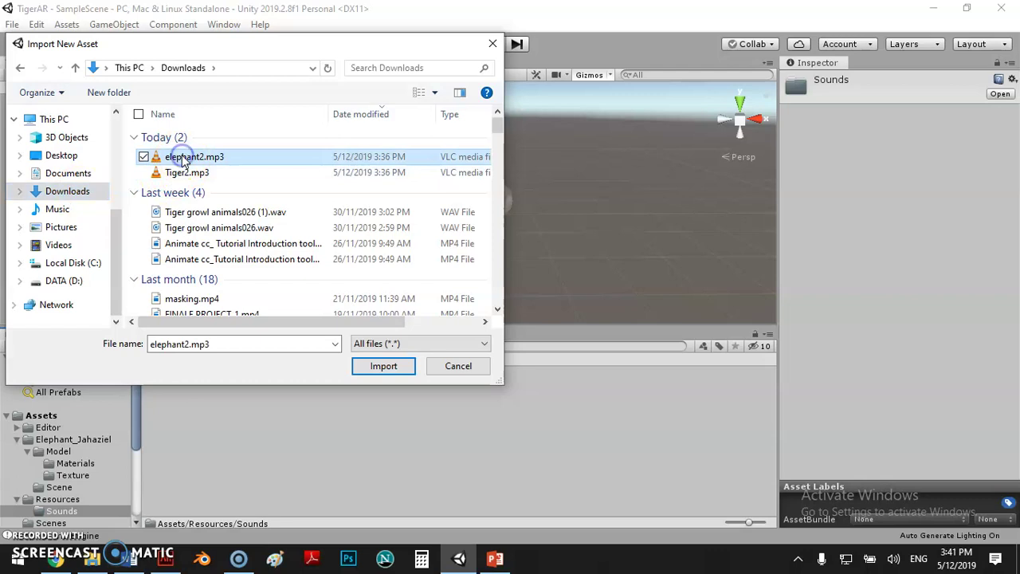
{"action": "left_click", "coordinate": [185, 172], "text": "ctrl"}
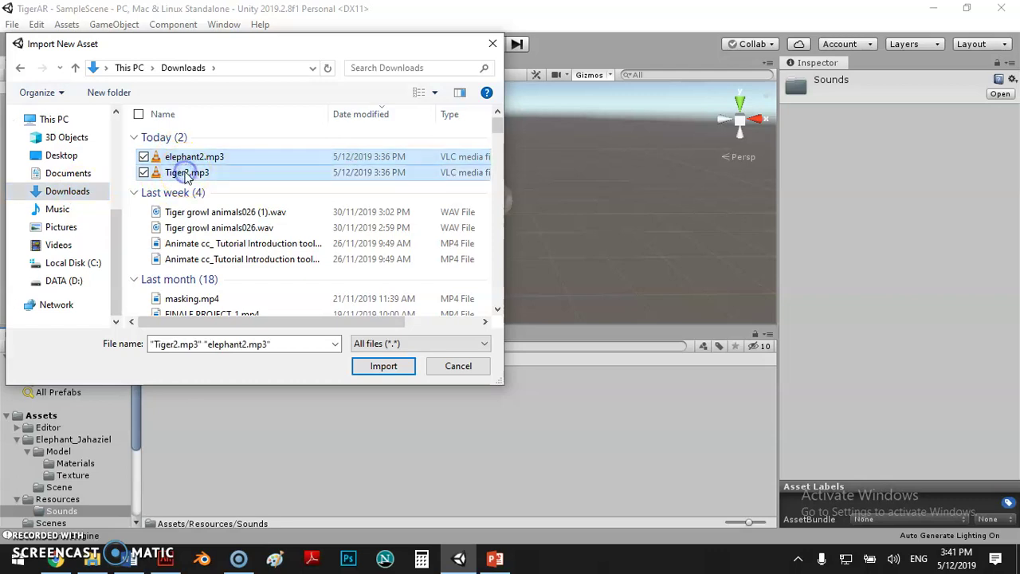
{"action": "left_click", "coordinate": [383, 366]}
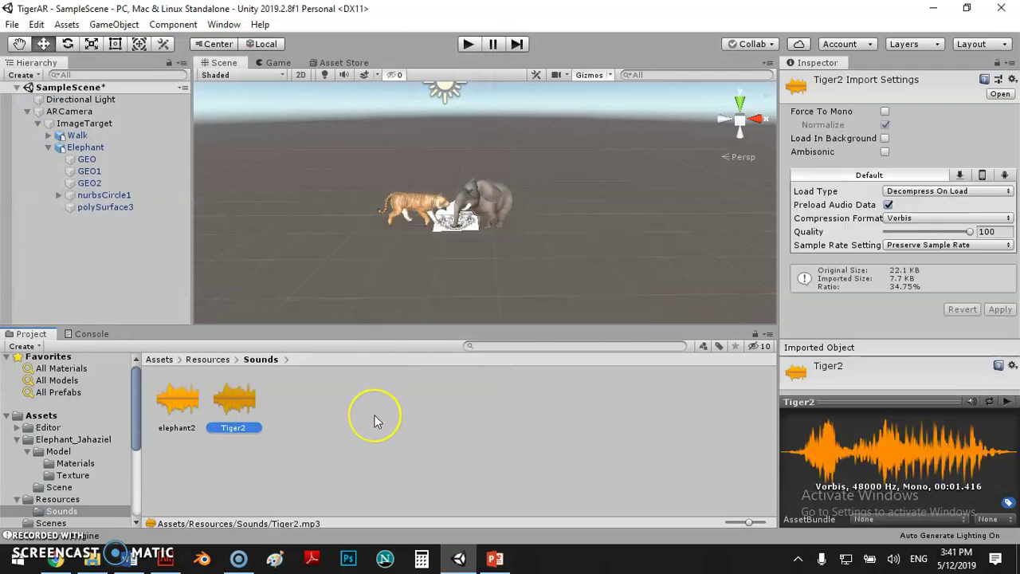
{"action": "left_click", "coordinate": [318, 436]}
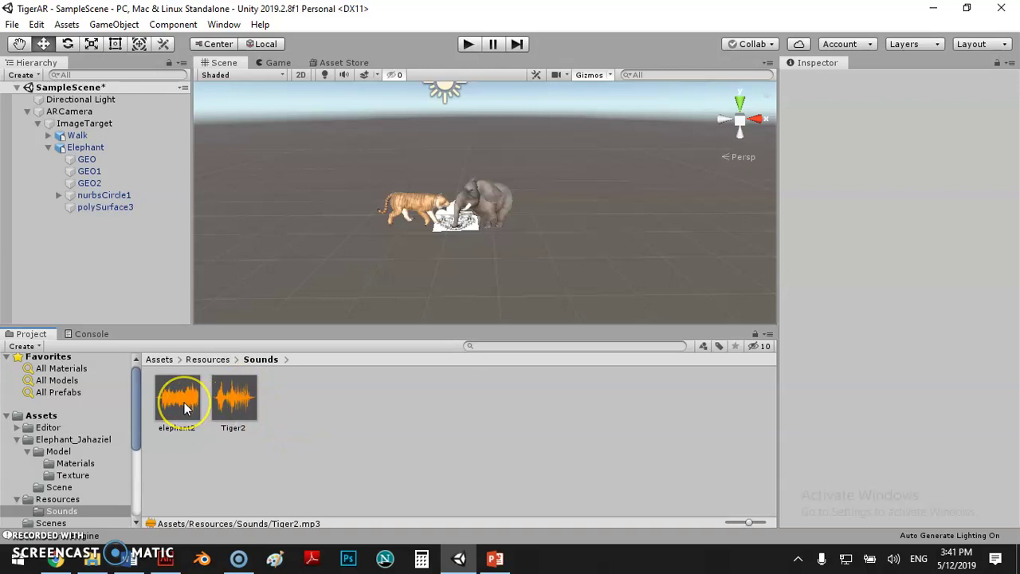
{"action": "left_click", "coordinate": [184, 403]}
{"action": "right_click", "coordinate": [184, 403]}
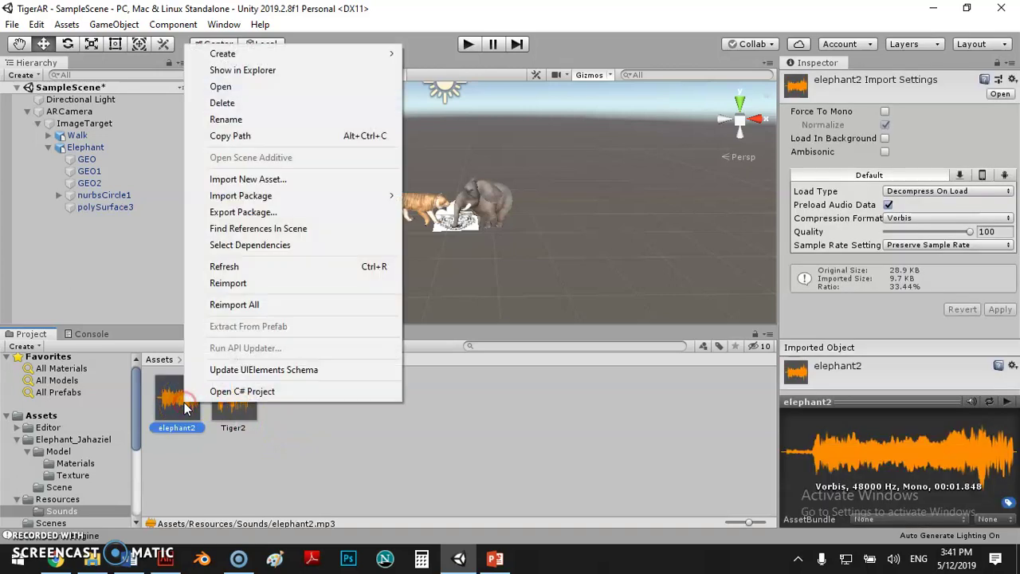
{"action": "left_click", "coordinate": [313, 439]}
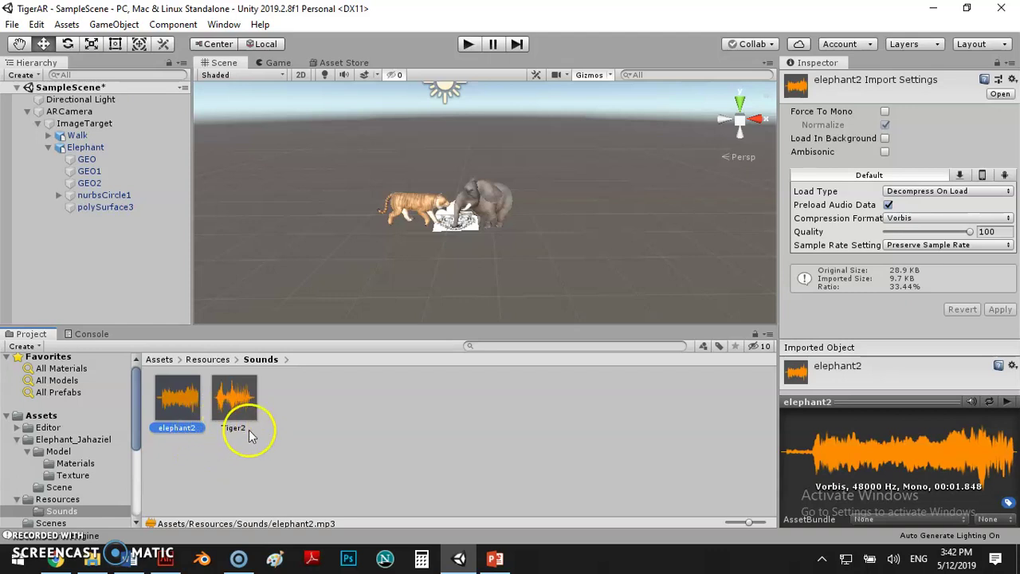
{"action": "left_click", "coordinate": [371, 409]}
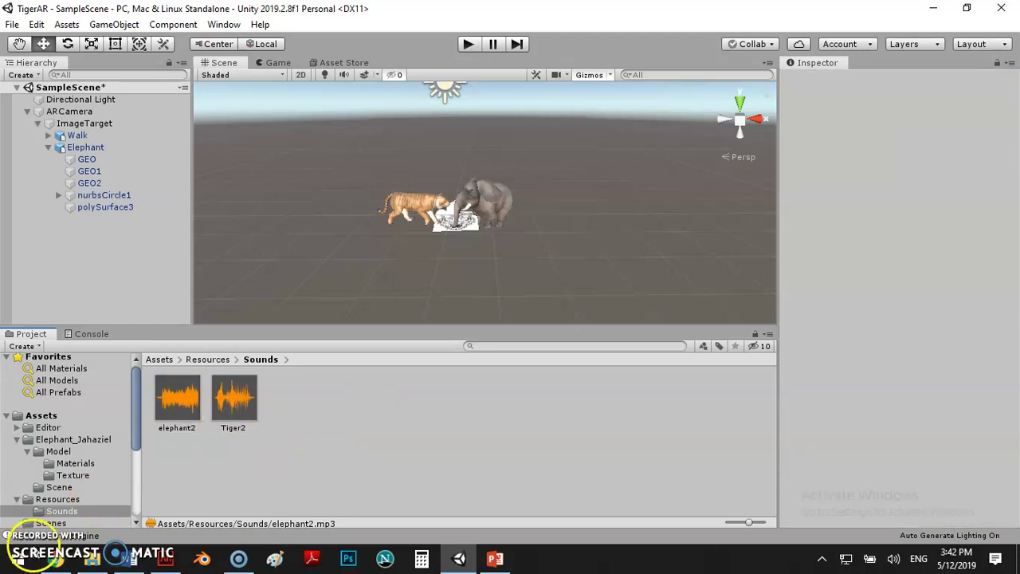
Add a Default Trackable Event Handler component to the Walk tiger object under ImageTarget
{"action": "left_click", "coordinate": [101, 122]}
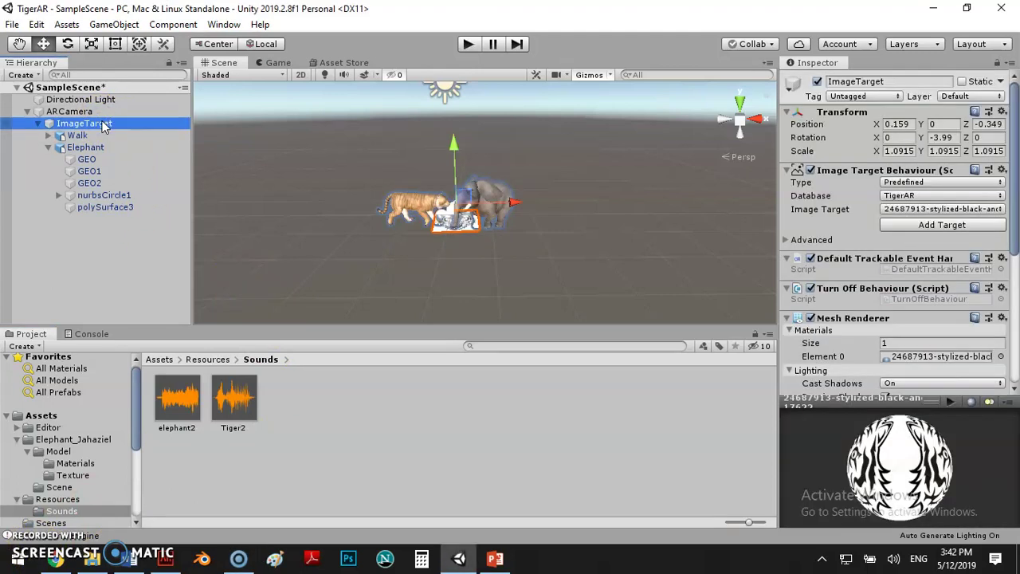
{"action": "mouse_move", "coordinate": [90, 125]}
{"action": "left_mouse_down"}
{"action": "mouse_move", "coordinate": [88, 156]}
{"action": "mouse_move", "coordinate": [69, 144]}
{"action": "mouse_move", "coordinate": [96, 134]}
{"action": "mouse_move", "coordinate": [79, 139]}
{"action": "left_mouse_up"}
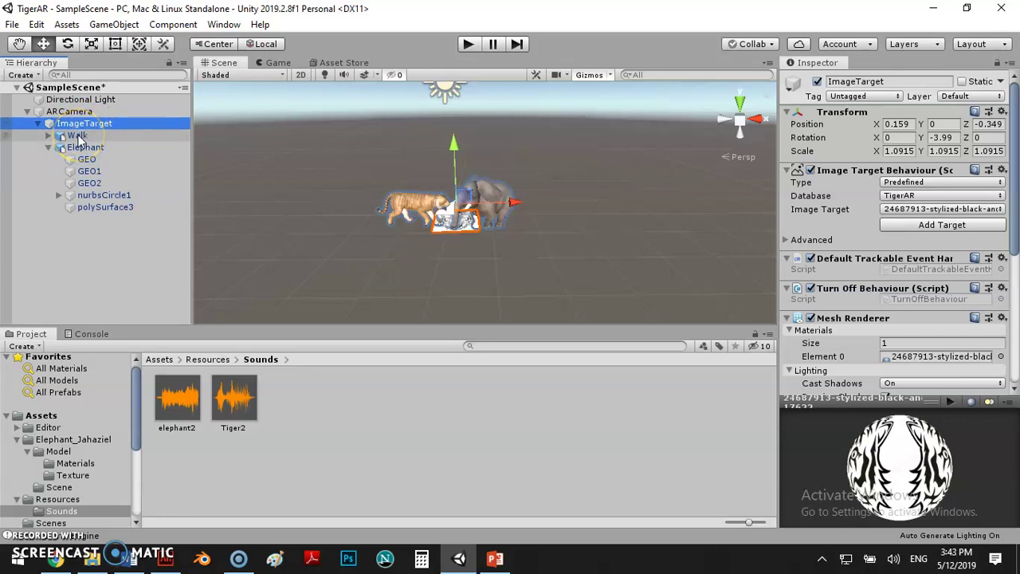
{"action": "left_click", "coordinate": [78, 137]}
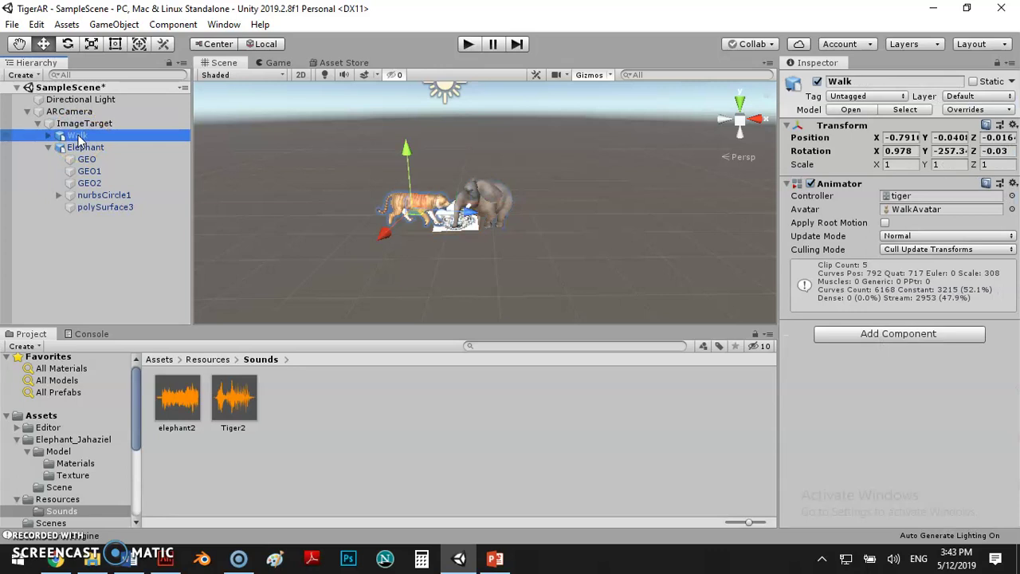
{"action": "left_click_drag", "start_coordinate": [78, 137], "coordinate": [79, 136]}
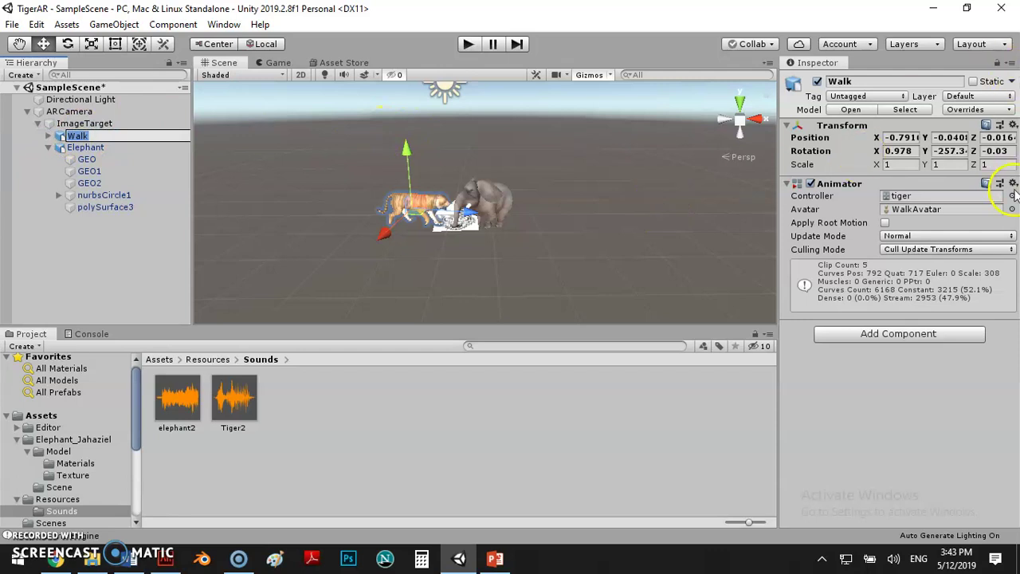
{"action": "left_click", "coordinate": [853, 339]}
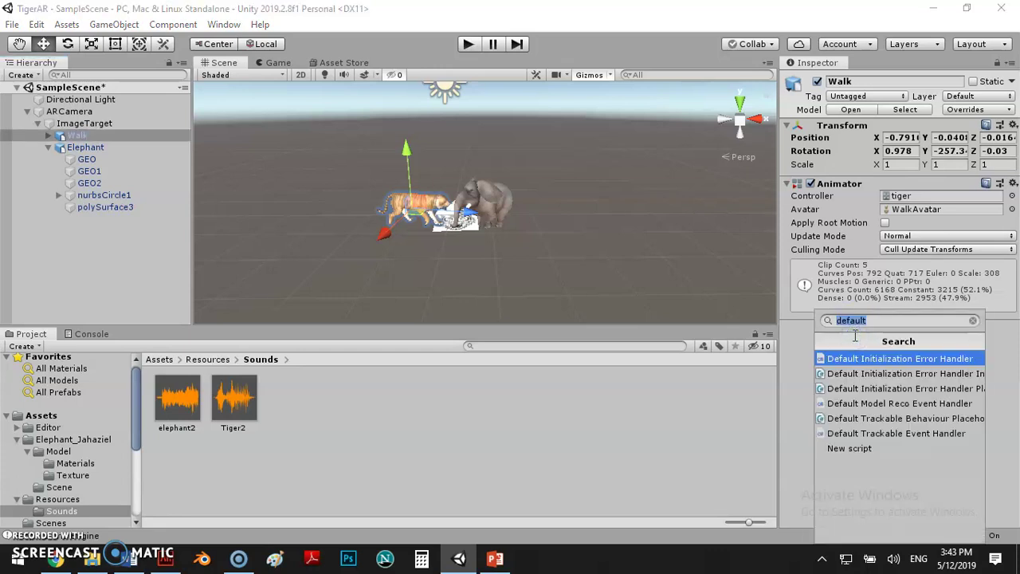
{"action": "left_click", "coordinate": [863, 453]}
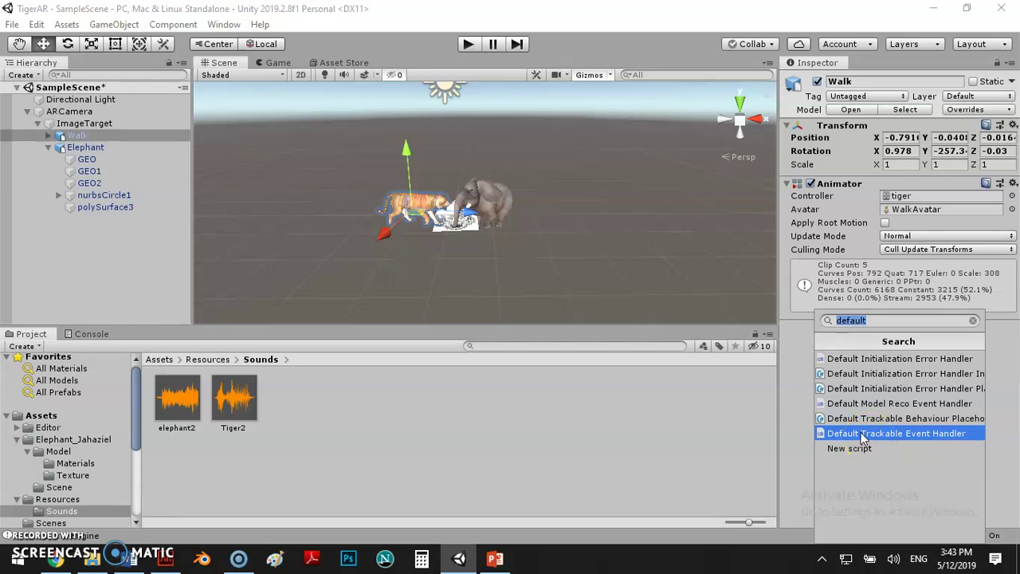
{"action": "left_click", "coordinate": [862, 435]}
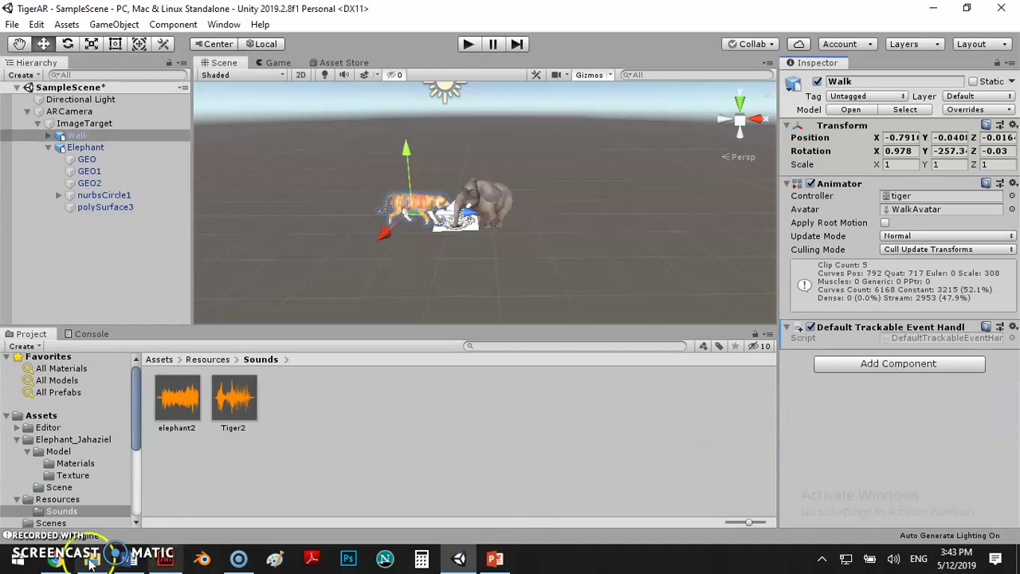
Open the Walk object's Default Trackable Event Handler script for editing
{"action": "left_click", "coordinate": [32, 546]}
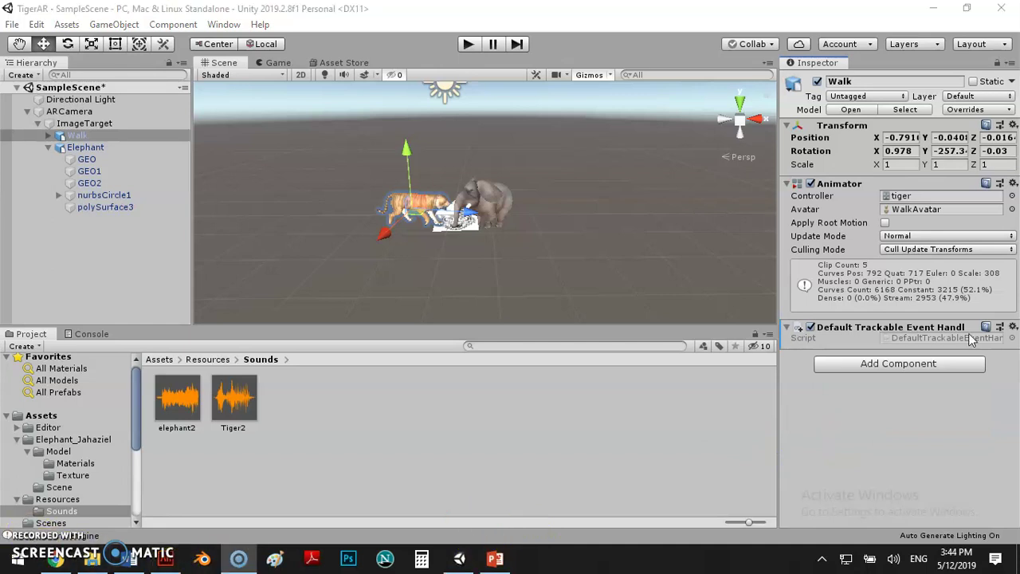
{"action": "left_click", "coordinate": [1012, 326]}
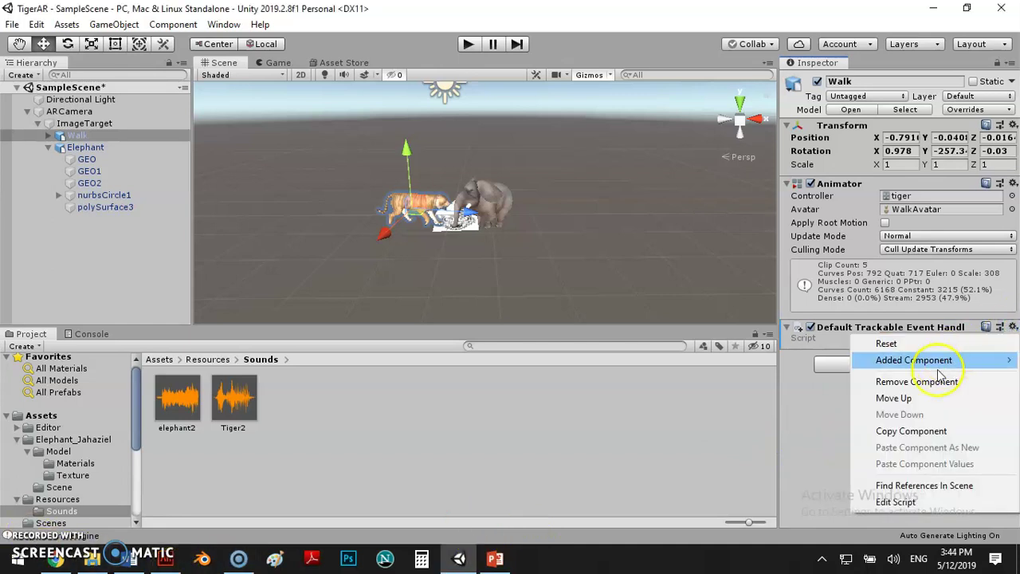
{"action": "left_click", "coordinate": [907, 502]}
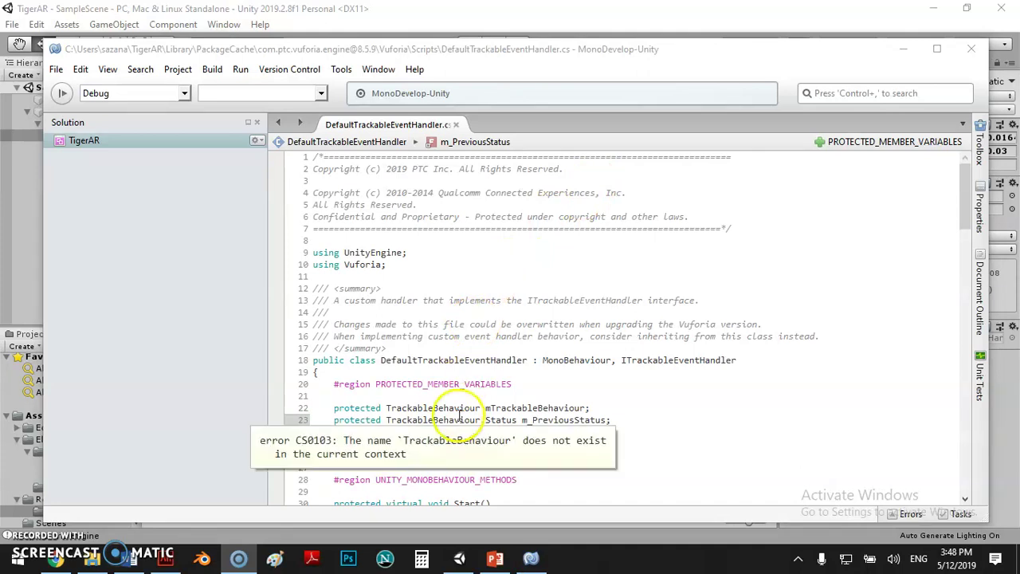
Switch to the DefaultTrackableHandle.cs document in Word and copy its entire code
{"action": "left_click", "coordinate": [138, 563]}
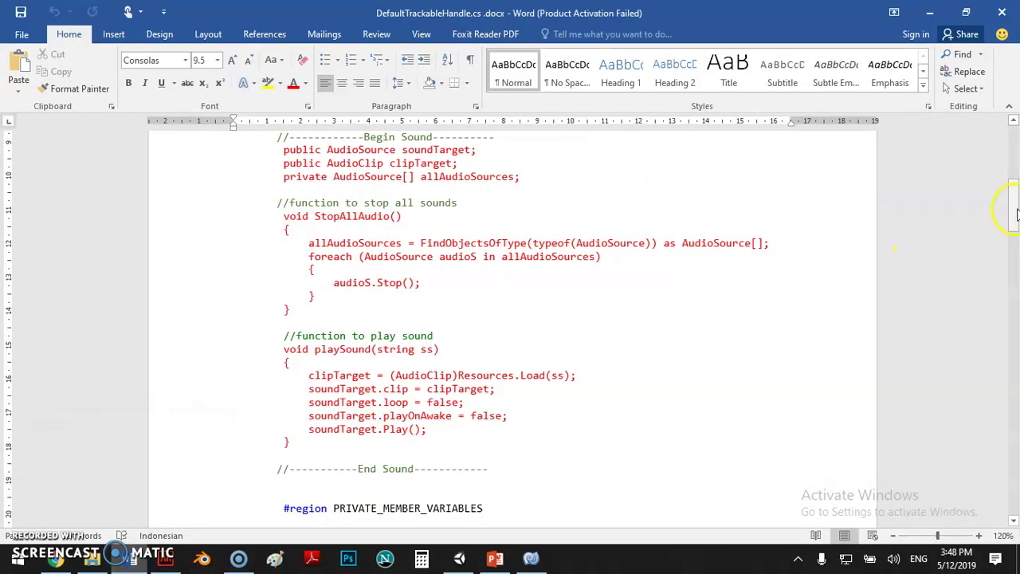
{"action": "left_click_drag", "start_coordinate": [1014, 209], "coordinate": [1014, 132]}
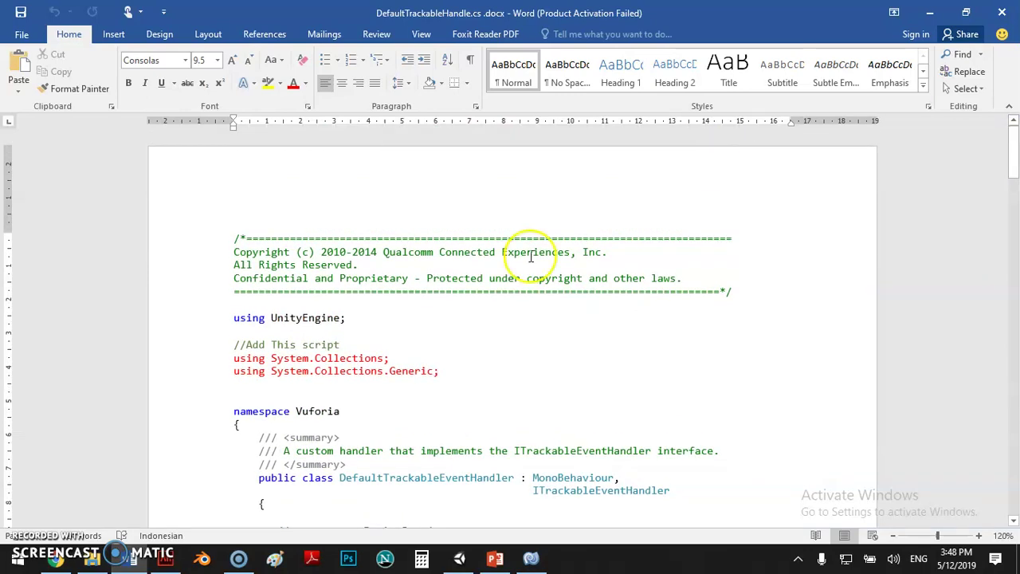
{"action": "left_click_drag", "start_coordinate": [229, 204], "coordinate": [535, 562]}
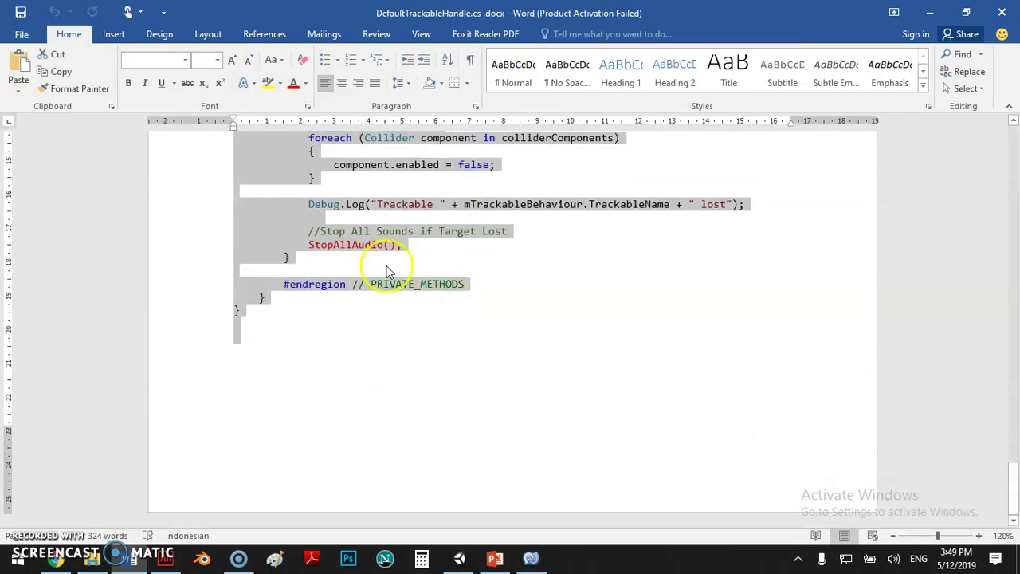
{"action": "right_click", "coordinate": [286, 225]}
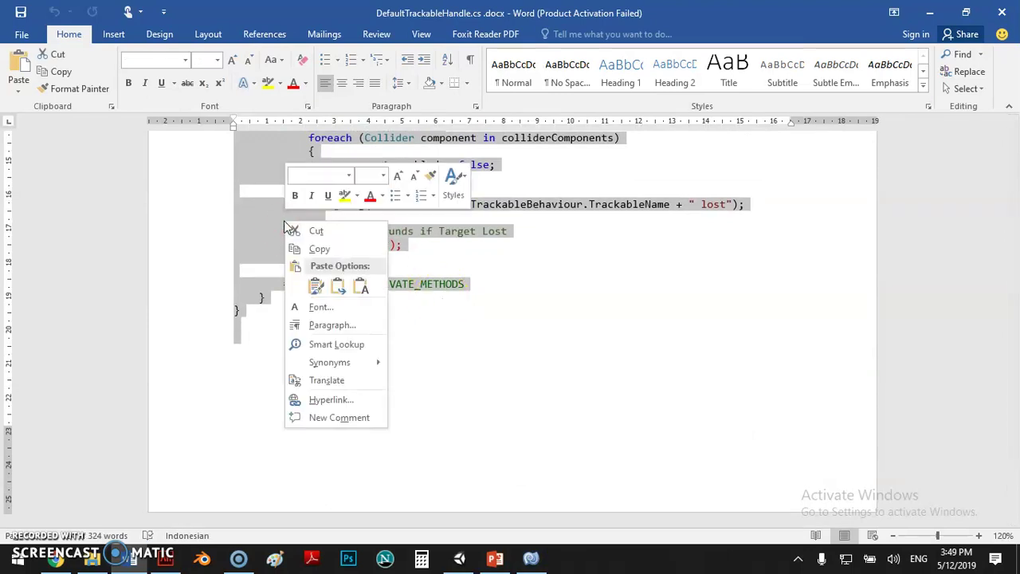
{"action": "left_click", "coordinate": [308, 250]}
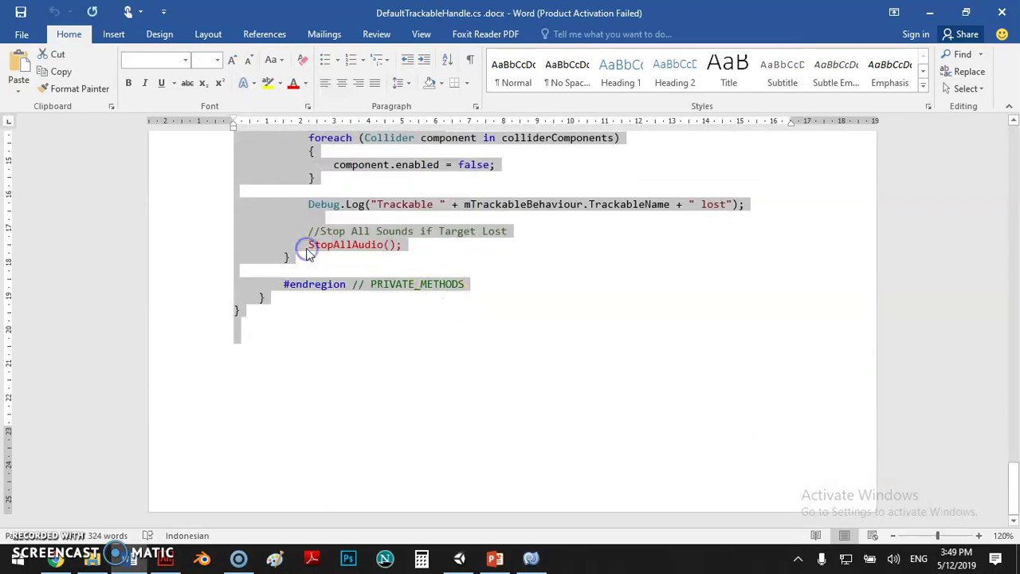
Switch to MonoDevelop and replace all code in DefaultTrackableEventHandler.cs with the copied code
{"action": "left_click", "coordinate": [533, 560]}
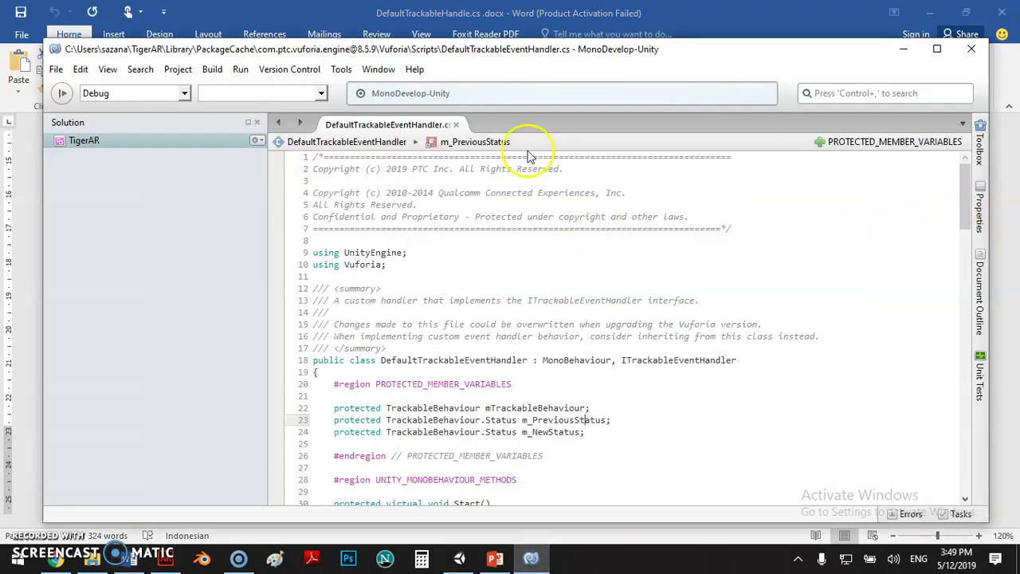
{"action": "left_click_drag", "start_coordinate": [310, 156], "coordinate": [496, 569]}
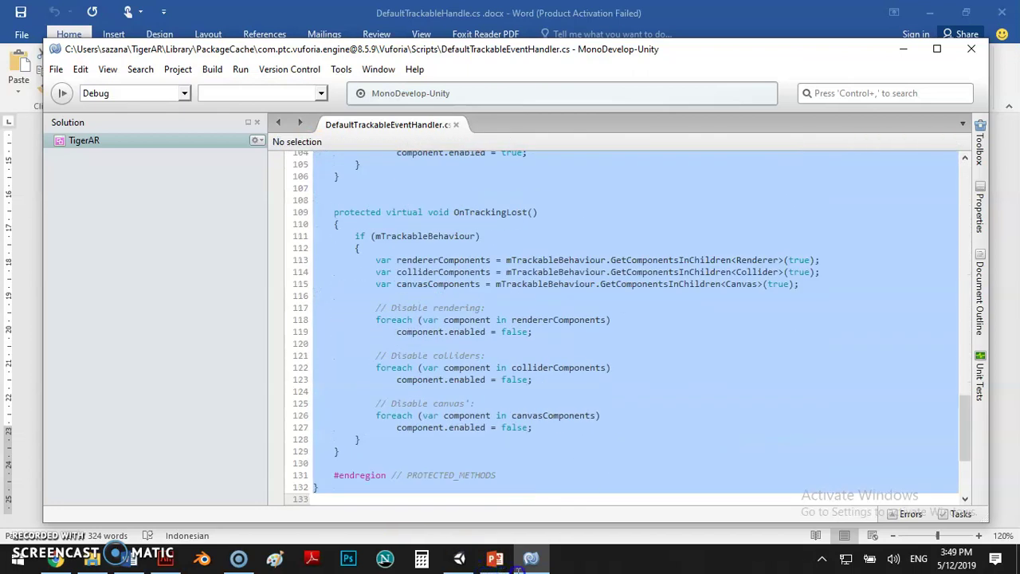
{"action": "key", "text": "ctrl+v"}
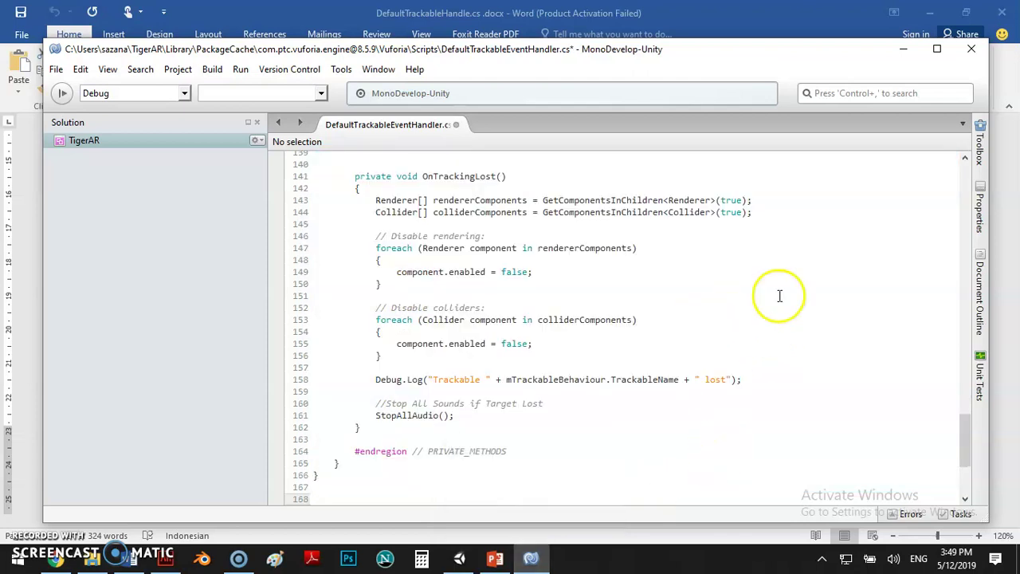
{"action": "left_click_drag", "start_coordinate": [968, 428], "coordinate": [966, 177]}
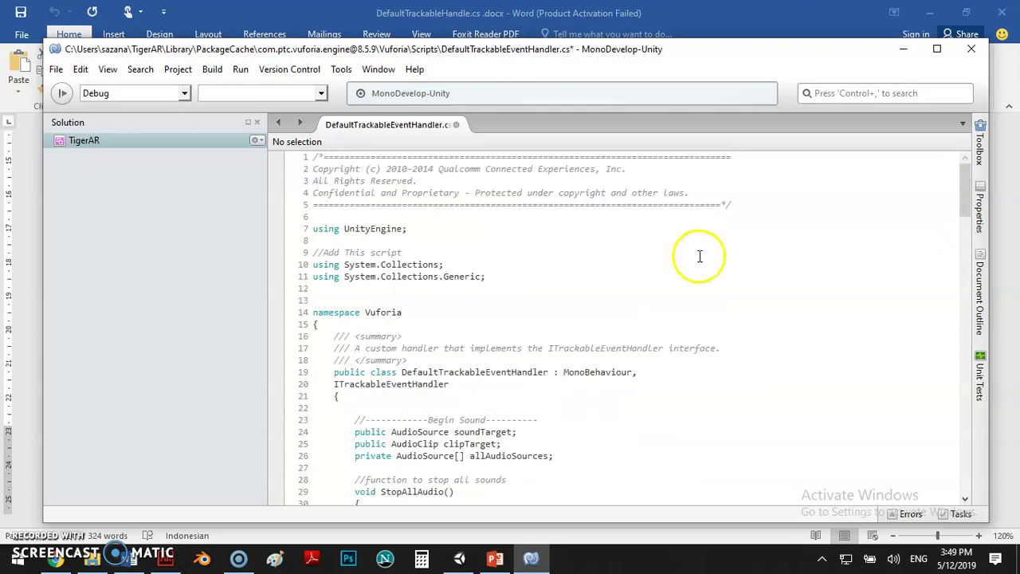
Review the script's PRIVATE_METHODS region, examining OnTrackingFound and its conditions for playing a sound when a target is detected
{"action": "left_click", "coordinate": [55, 558]}
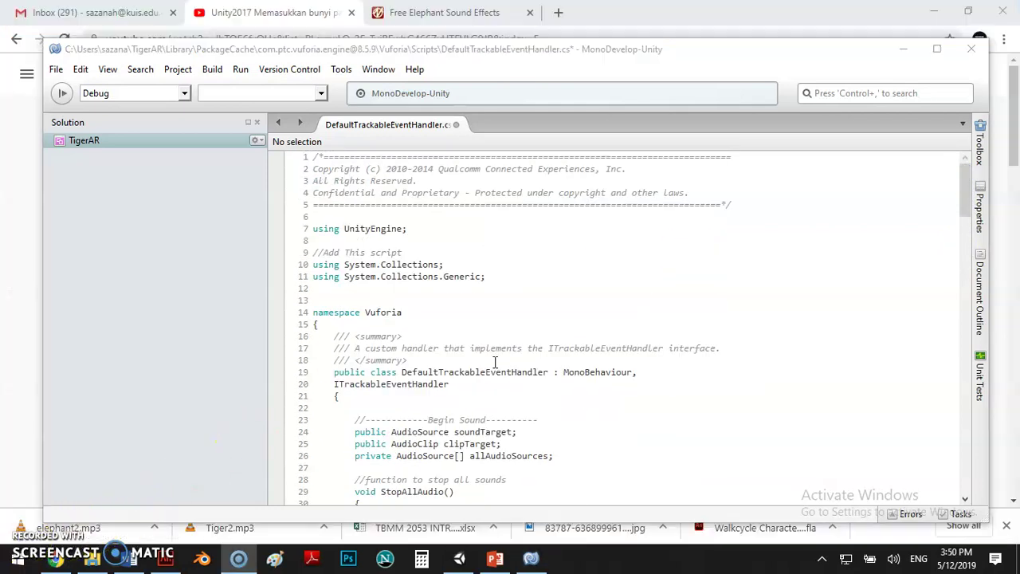
{"action": "left_click_drag", "start_coordinate": [967, 192], "coordinate": [967, 368]}
{"action": "left_click", "coordinate": [376, 363]}
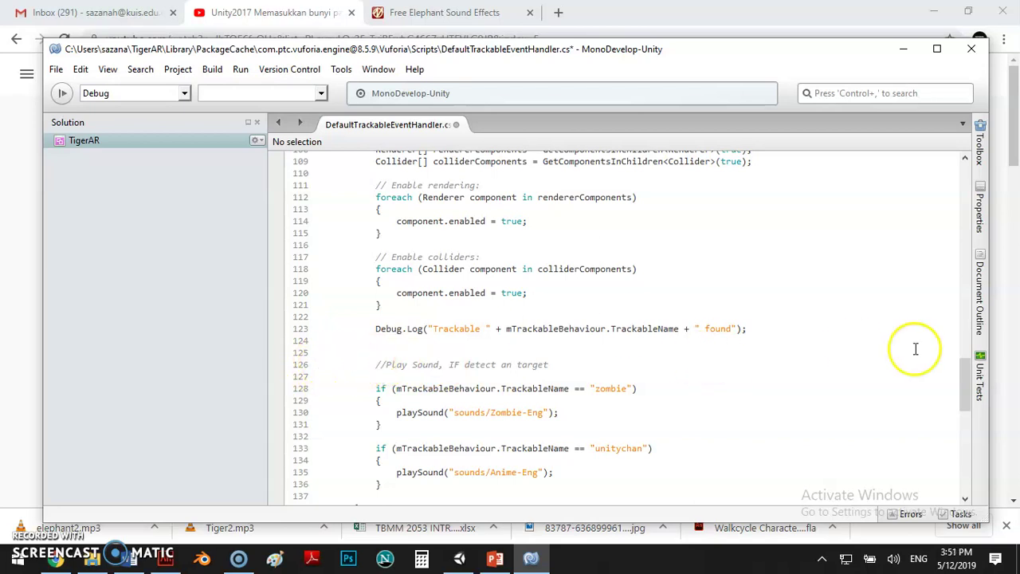
{"action": "left_click_drag", "start_coordinate": [962, 367], "coordinate": [962, 349]}
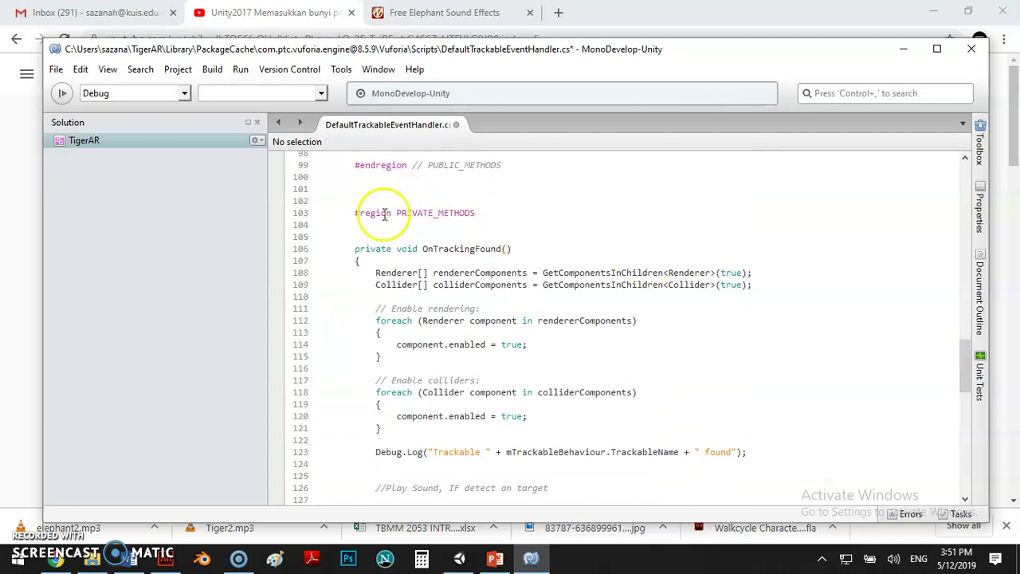
{"action": "left_click_drag", "start_coordinate": [348, 214], "coordinate": [519, 214]}
{"action": "left_click", "coordinate": [517, 213]}
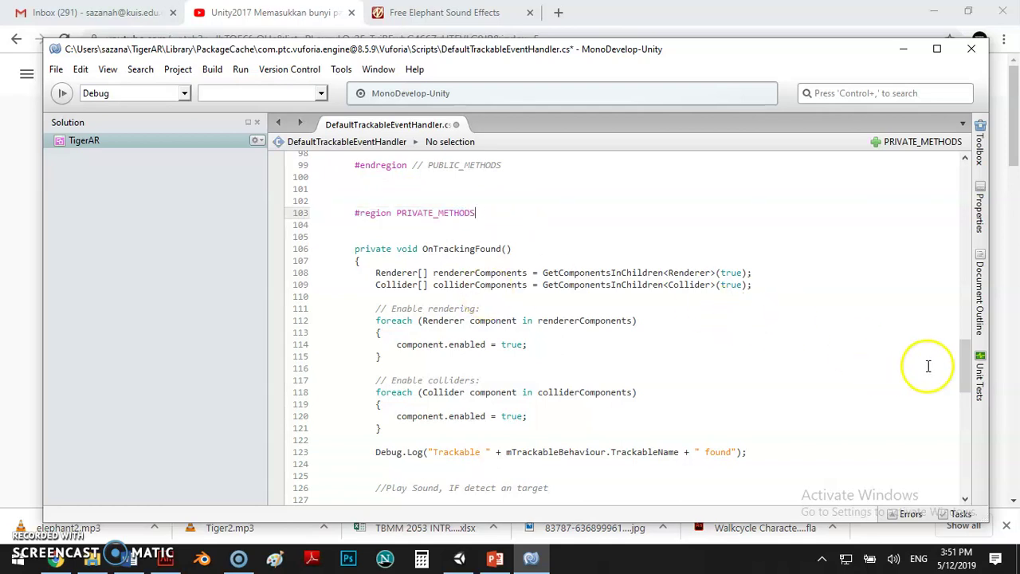
{"action": "left_click_drag", "start_coordinate": [968, 353], "coordinate": [969, 374]}
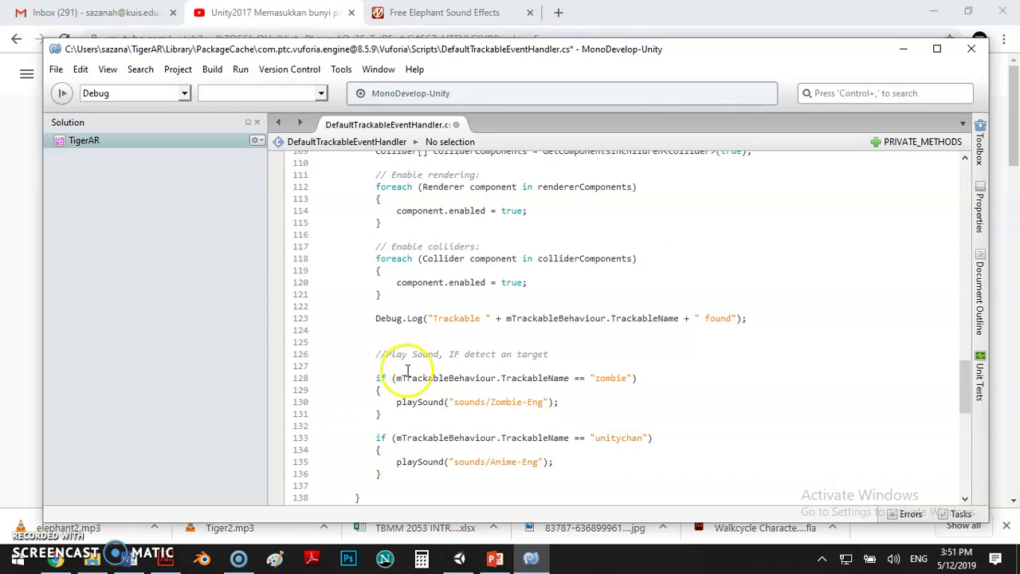
{"action": "left_click_drag", "start_coordinate": [963, 368], "coordinate": [963, 388]}
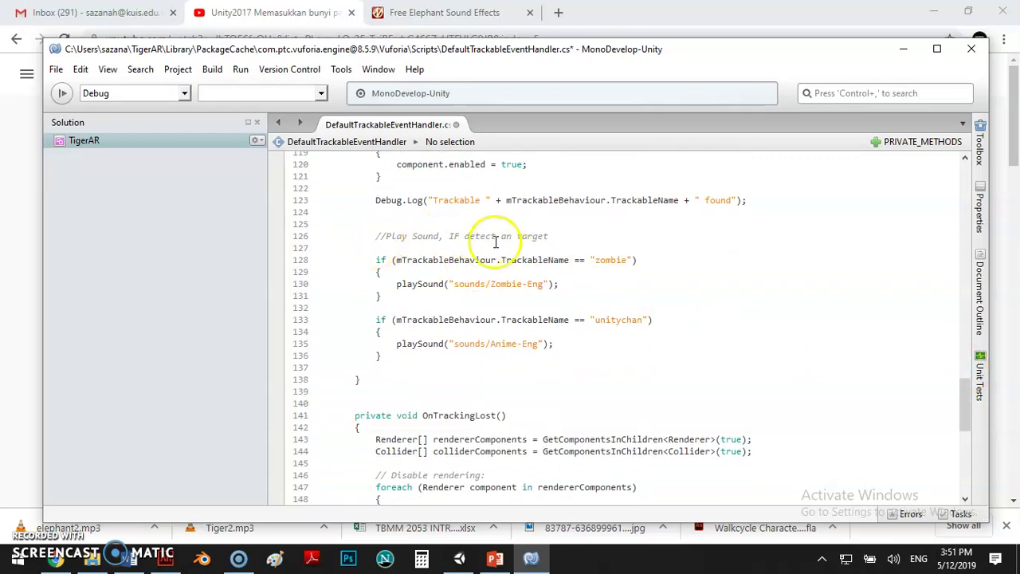
Check the ImageTarget's image target name in Unity and replace "zombie" in the script's first sound condition with "24687913-stylized-black-and-white-tiger-face"
{"action": "left_click", "coordinate": [596, 262]}
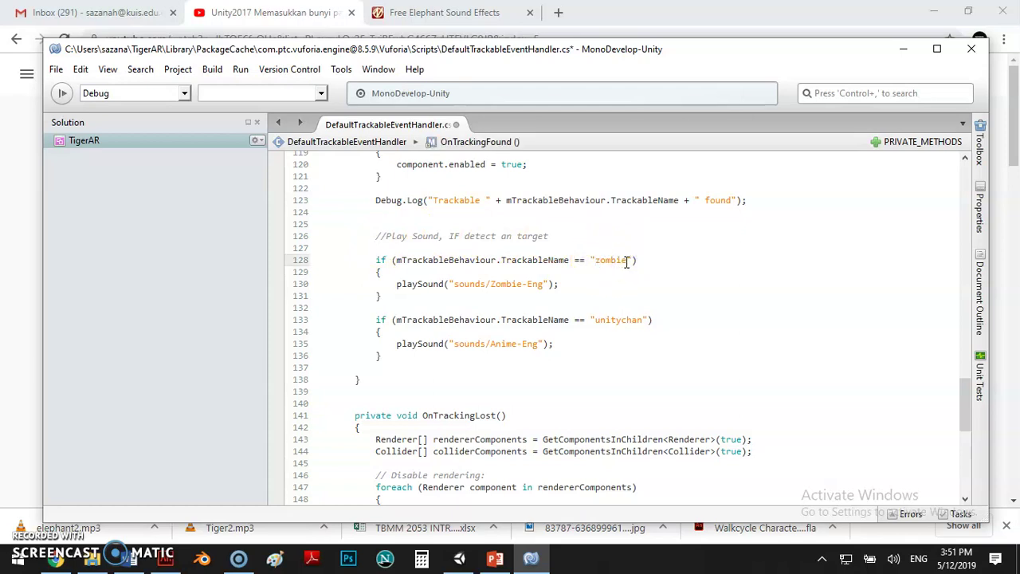
{"action": "left_click", "coordinate": [649, 301]}
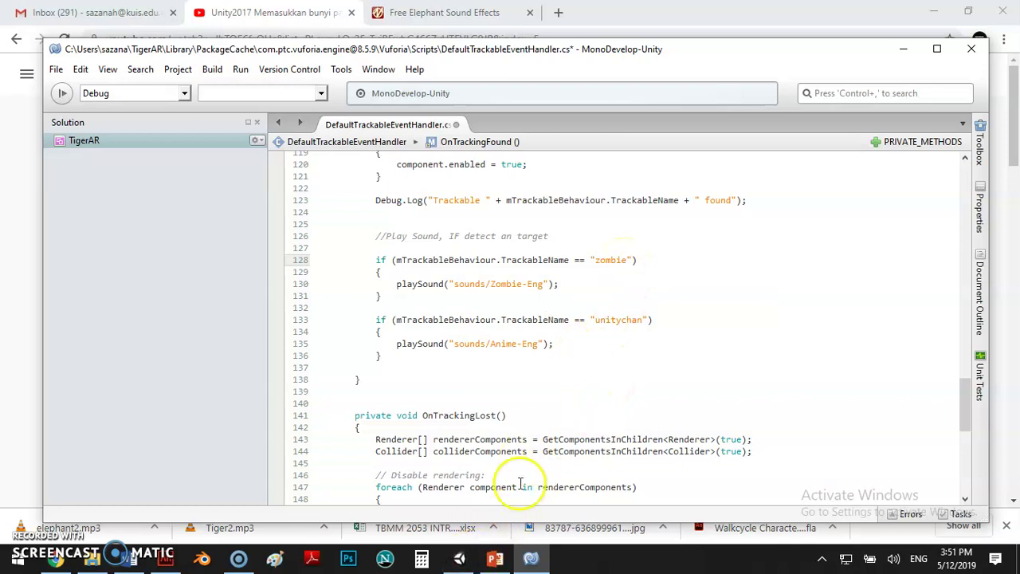
{"action": "left_click", "coordinate": [459, 558]}
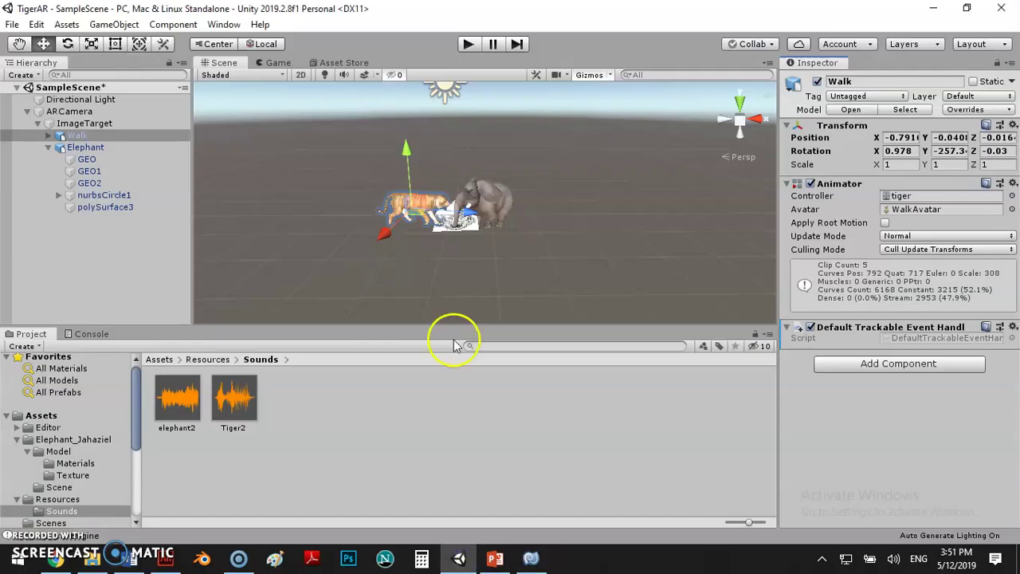
{"action": "left_click", "coordinate": [106, 127]}
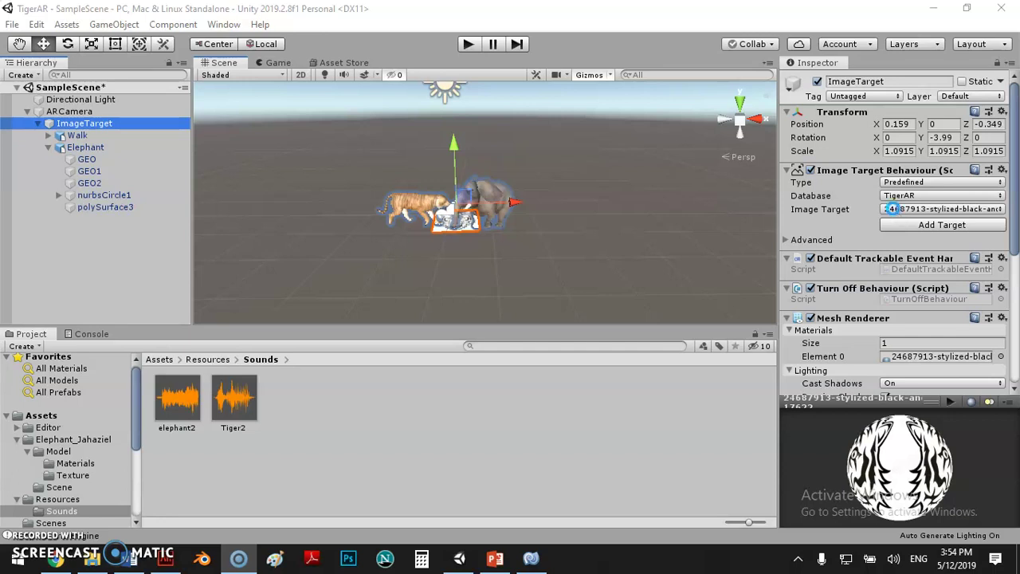
{"action": "left_click", "coordinate": [893, 209]}
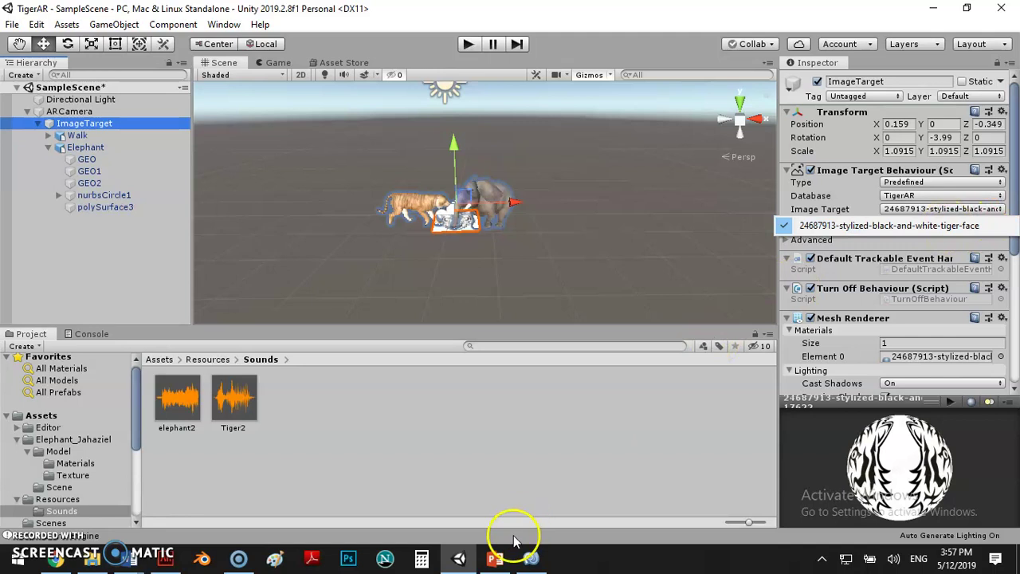
{"action": "mouse_move", "coordinate": [532, 557]}
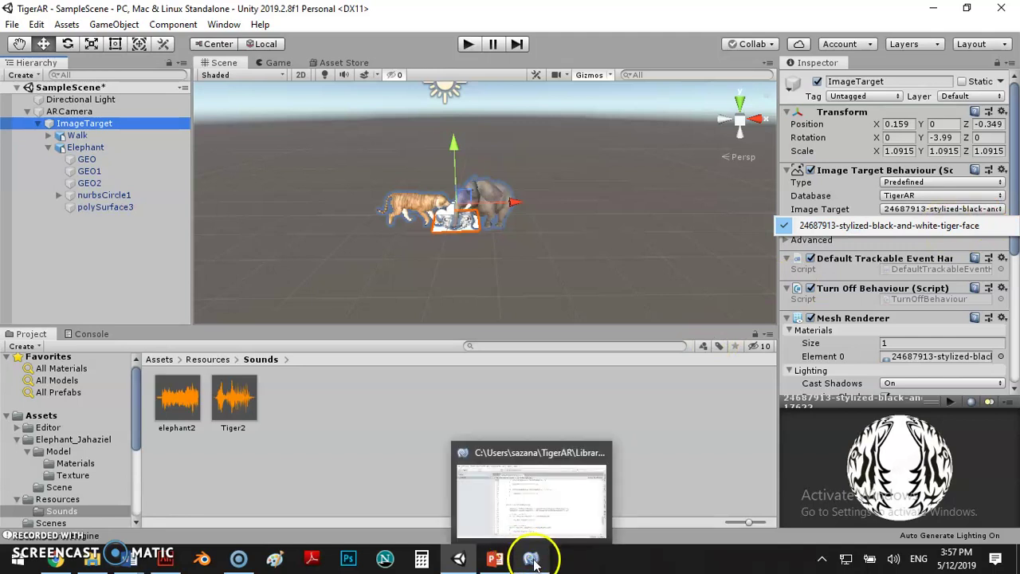
{"action": "left_click", "coordinate": [532, 558]}
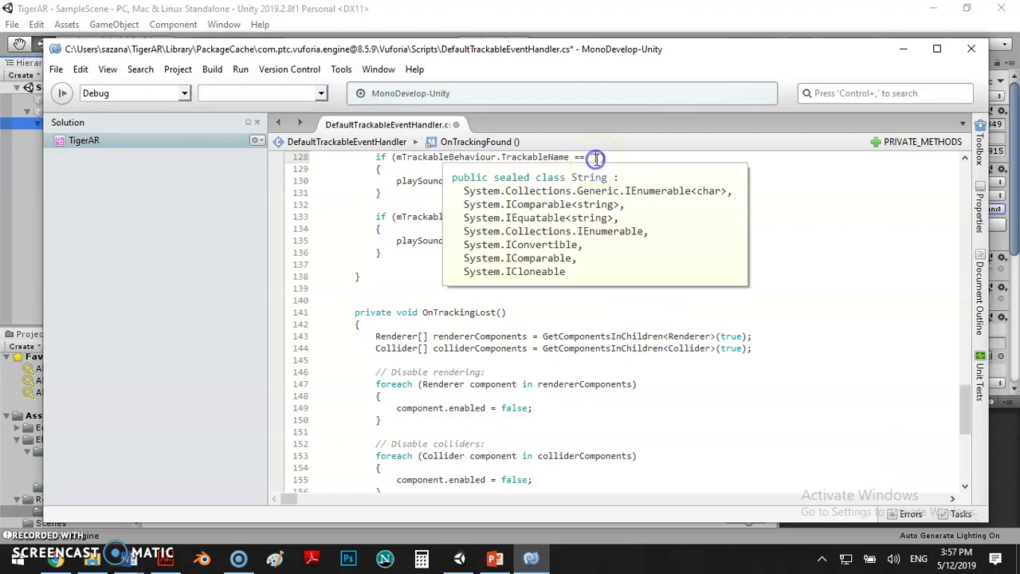
{"action": "left_click_drag", "start_coordinate": [964, 398], "coordinate": [964, 380]}
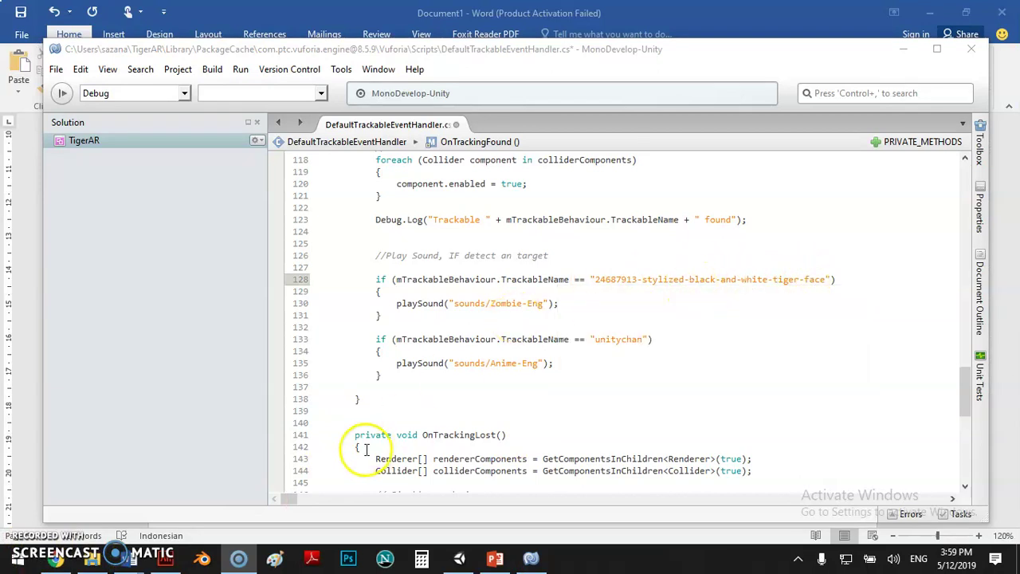
Switch to Unity to compare the ImageTarget's image target name with the script, and return to MonoDevelop
{"action": "left_click", "coordinate": [459, 559]}
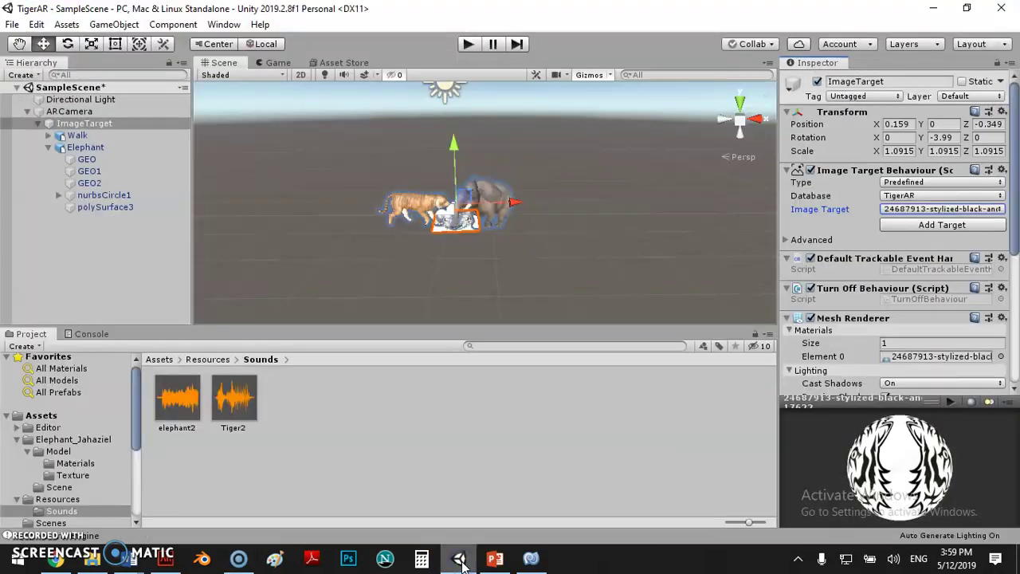
{"action": "left_click", "coordinate": [894, 211]}
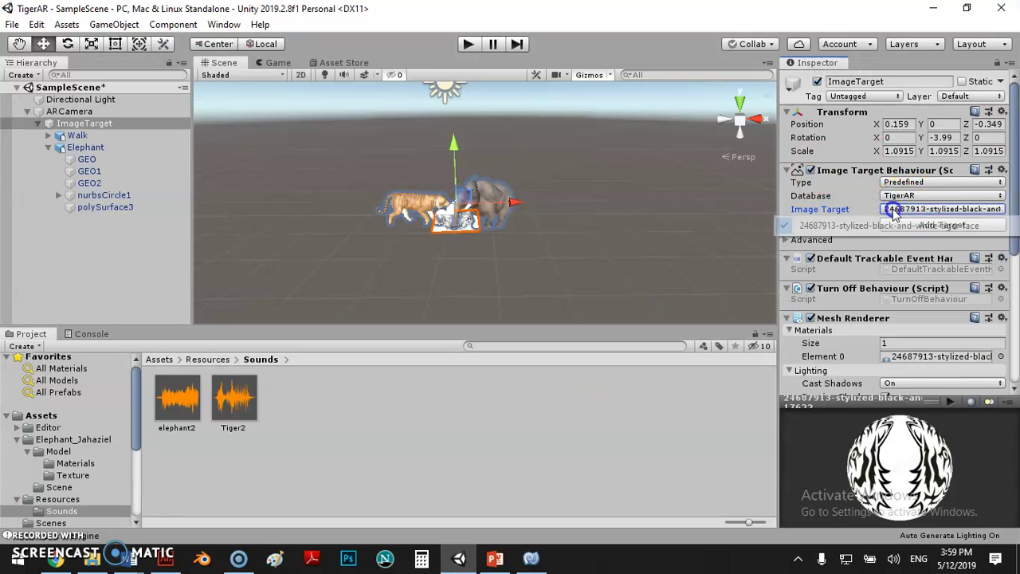
{"action": "left_click", "coordinate": [532, 558]}
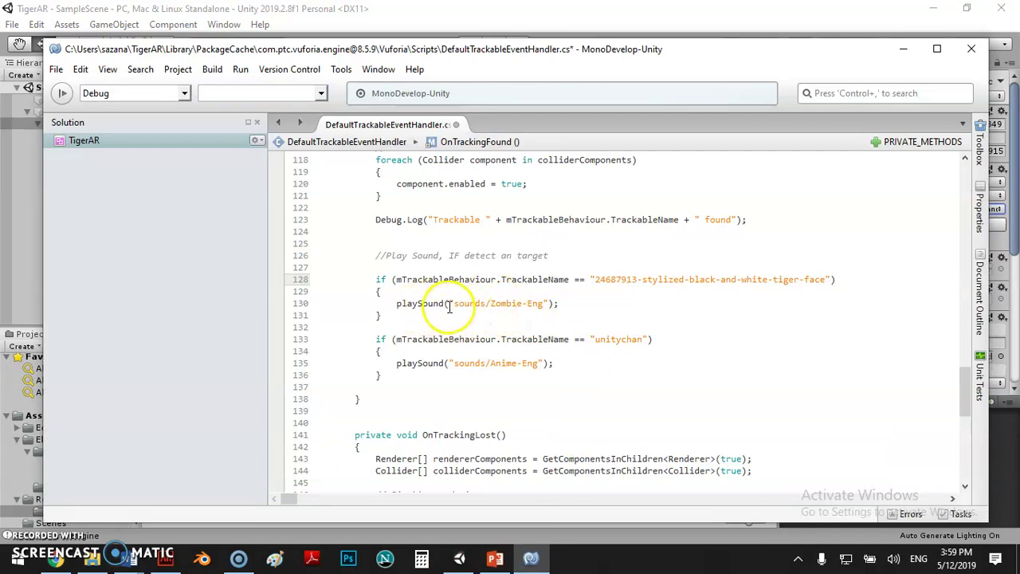
Check the tiger sound's file name in the Downloads folder and set the first condition's playSound path to "sounds/Tiger2"
{"action": "left_click", "coordinate": [542, 303]}
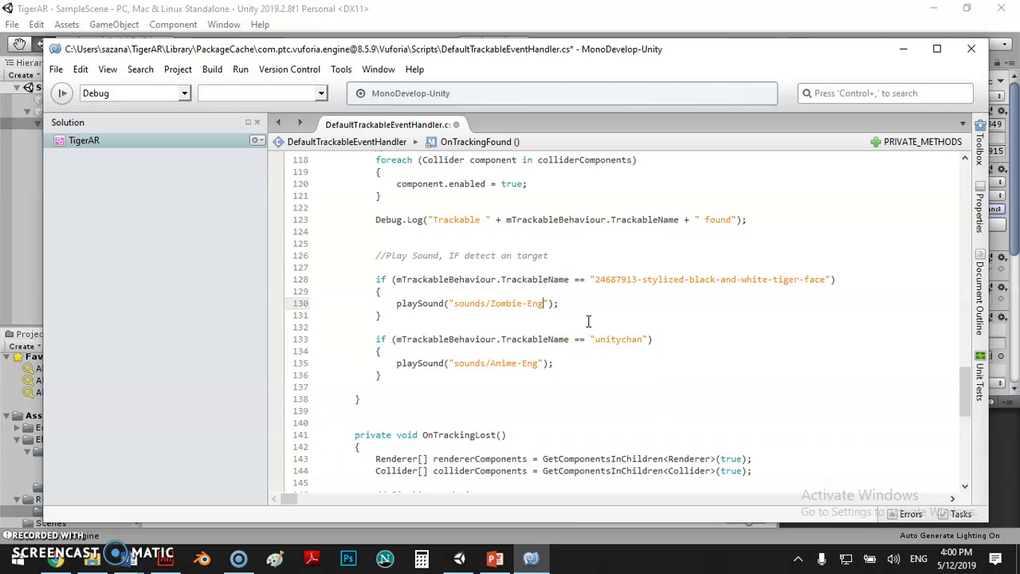
{"action": "left_click", "coordinate": [99, 560]}
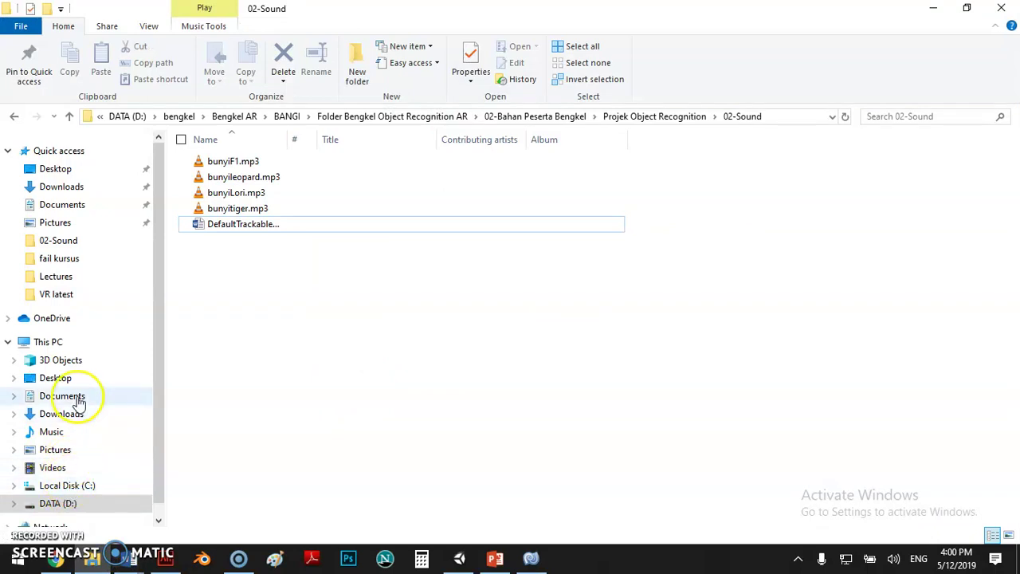
{"action": "left_click", "coordinate": [63, 416]}
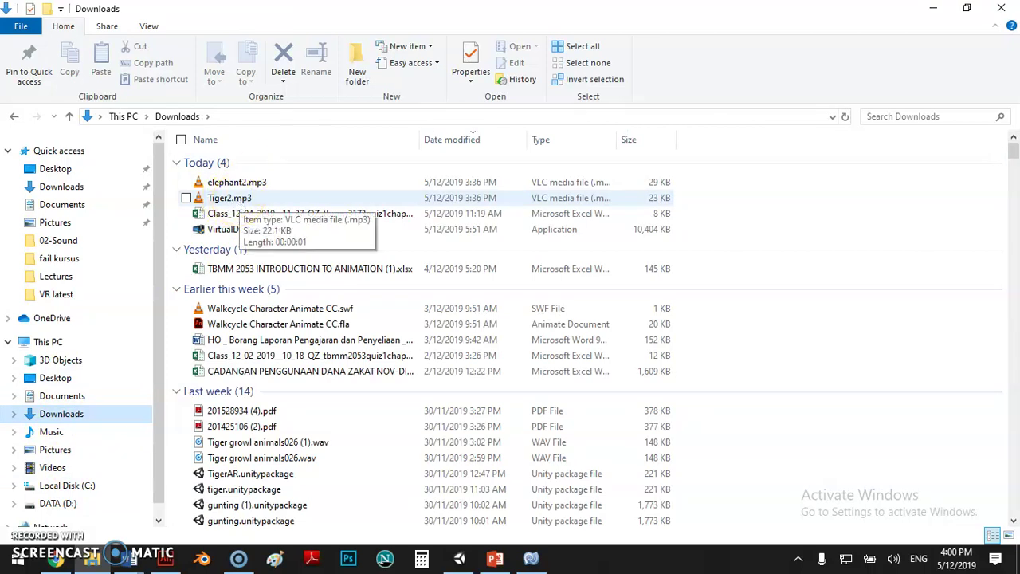
{"action": "left_click", "coordinate": [934, 8]}
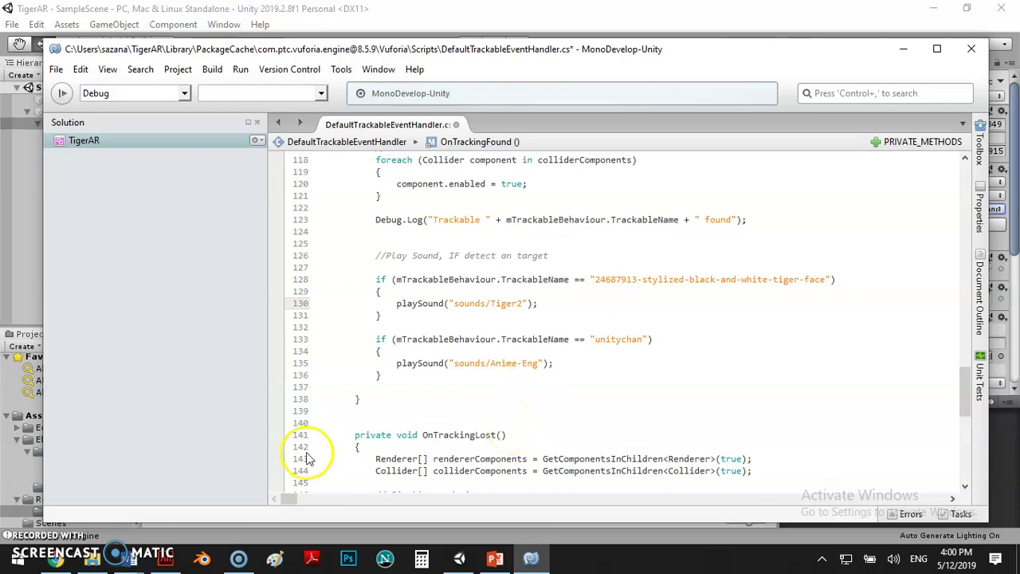
Save the edited DefaultTrackableEventHandler.cs script and close MonoDevelop to return to Unity
{"action": "left_click", "coordinate": [35, 541]}
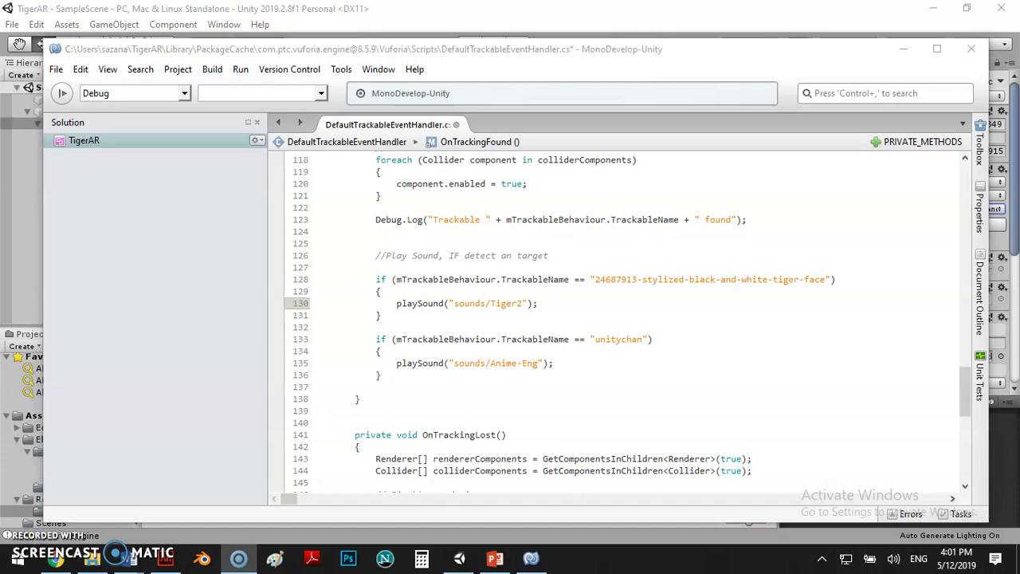
{"action": "left_click", "coordinate": [56, 70]}
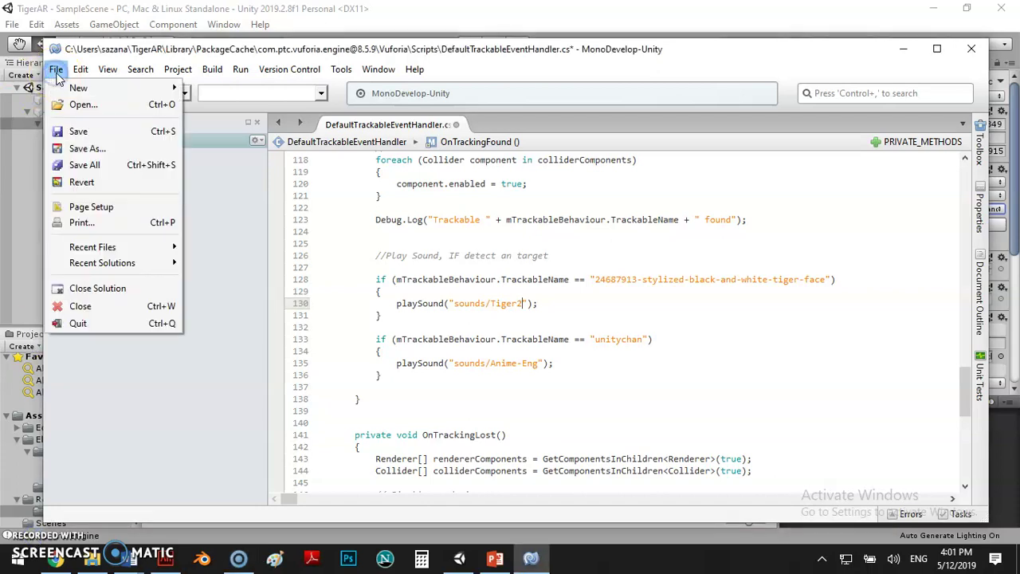
{"action": "left_click", "coordinate": [80, 131]}
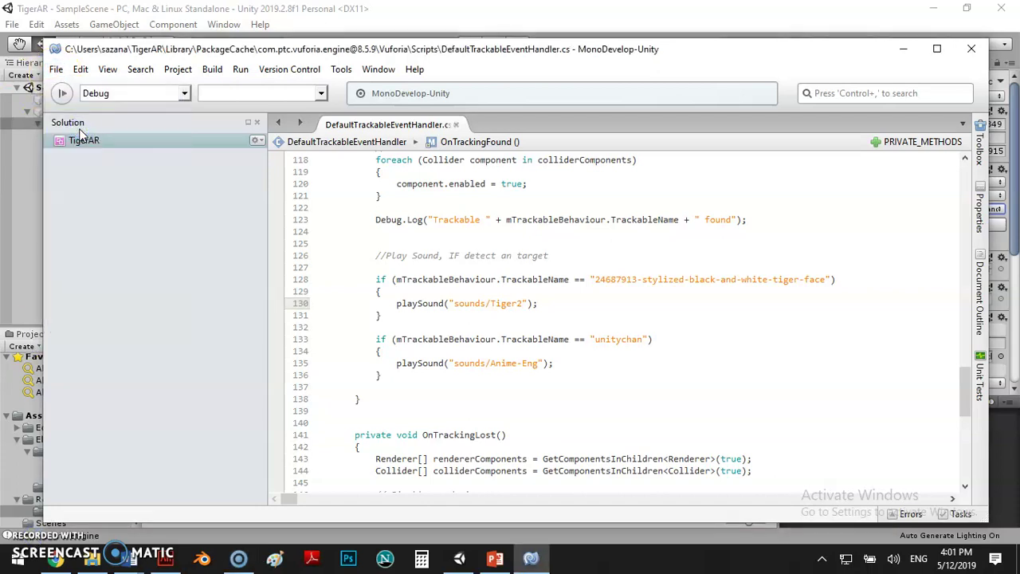
{"action": "left_click", "coordinate": [971, 49]}
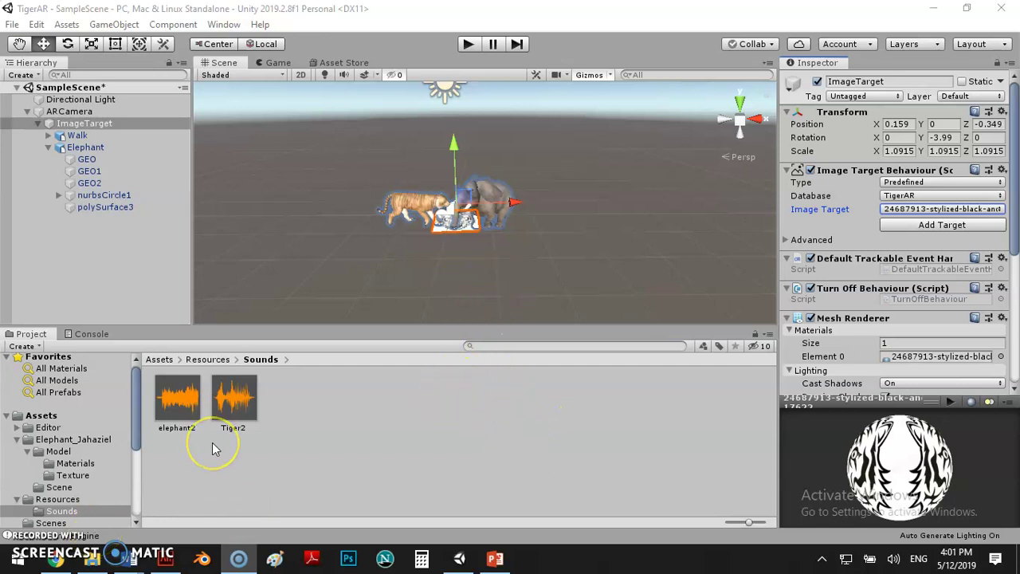
{"action": "left_click", "coordinate": [137, 489]}
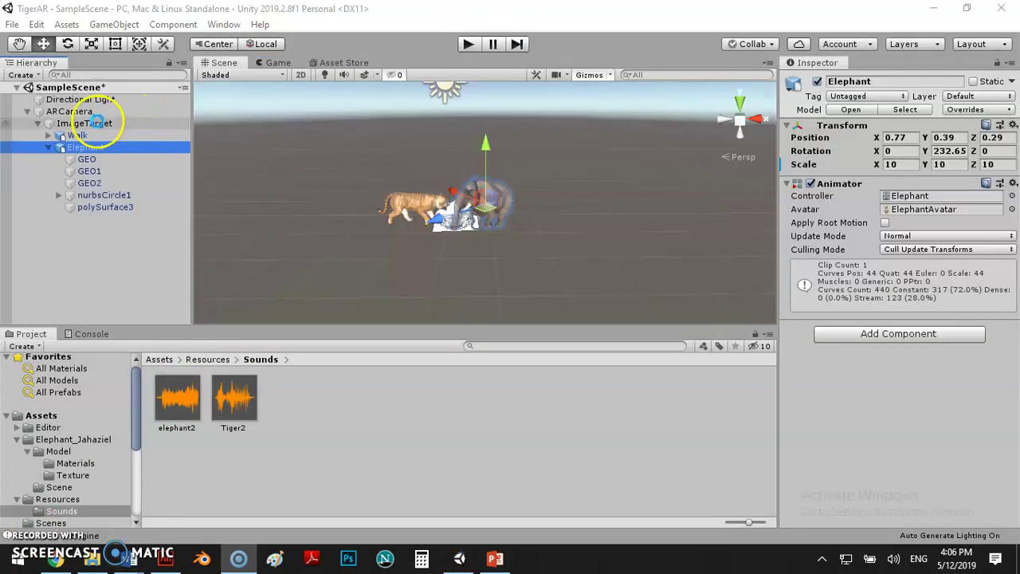
Add another Default Trackable Event Handler component to the ImageTarget
{"action": "left_click", "coordinate": [98, 125]}
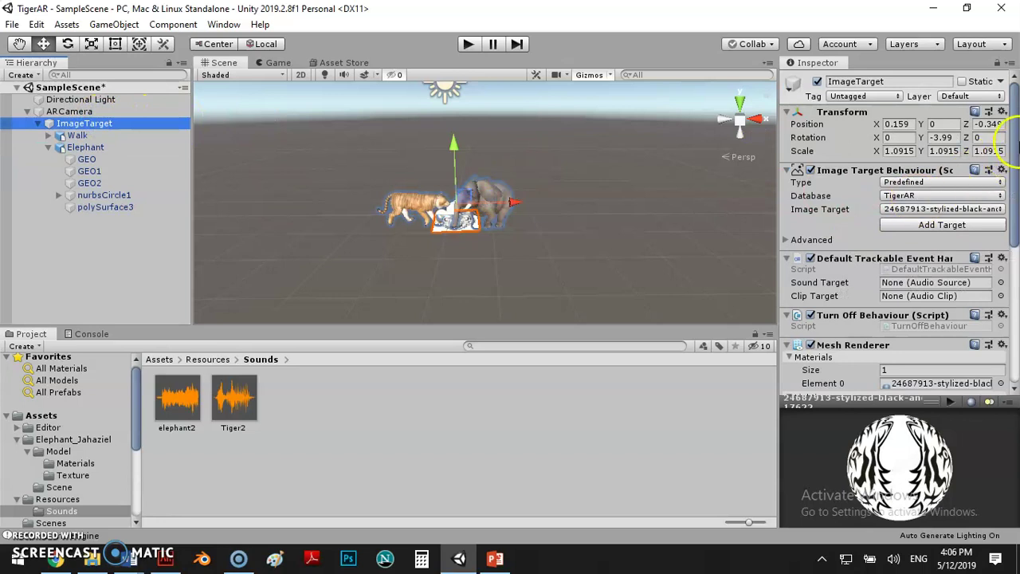
{"action": "left_click_drag", "start_coordinate": [1016, 142], "coordinate": [1017, 272]}
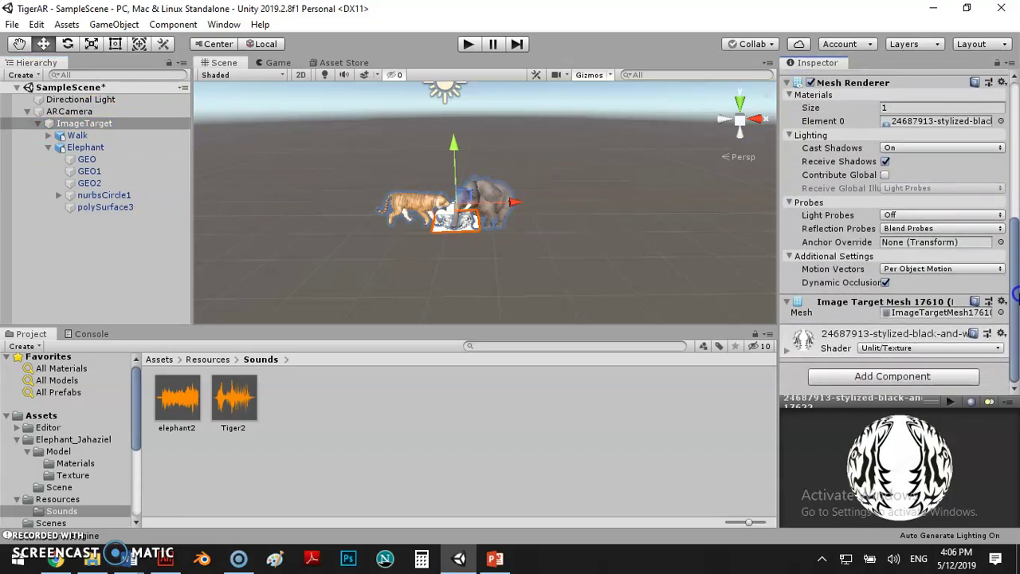
{"action": "left_click", "coordinate": [912, 375]}
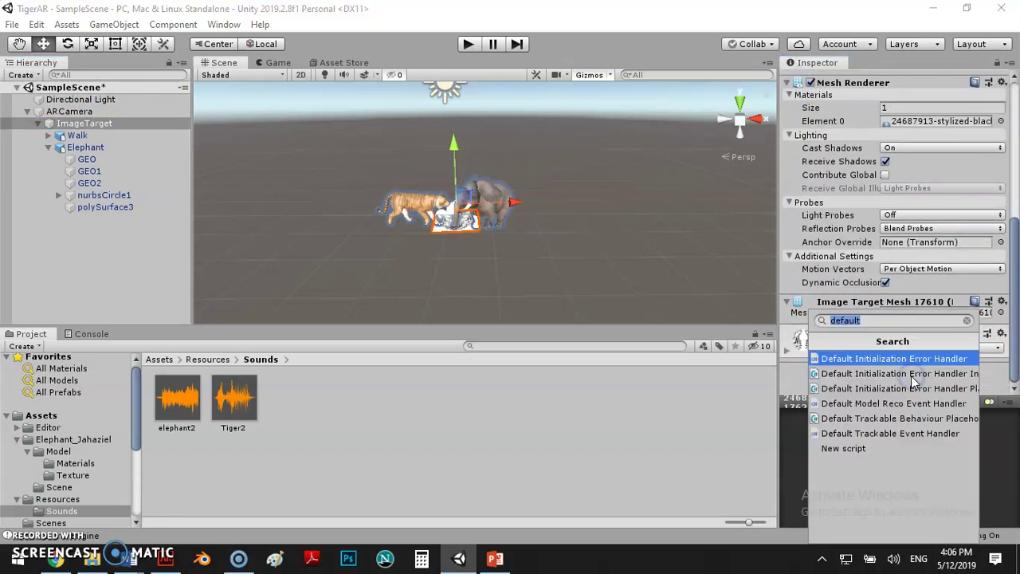
{"action": "left_click", "coordinate": [903, 434]}
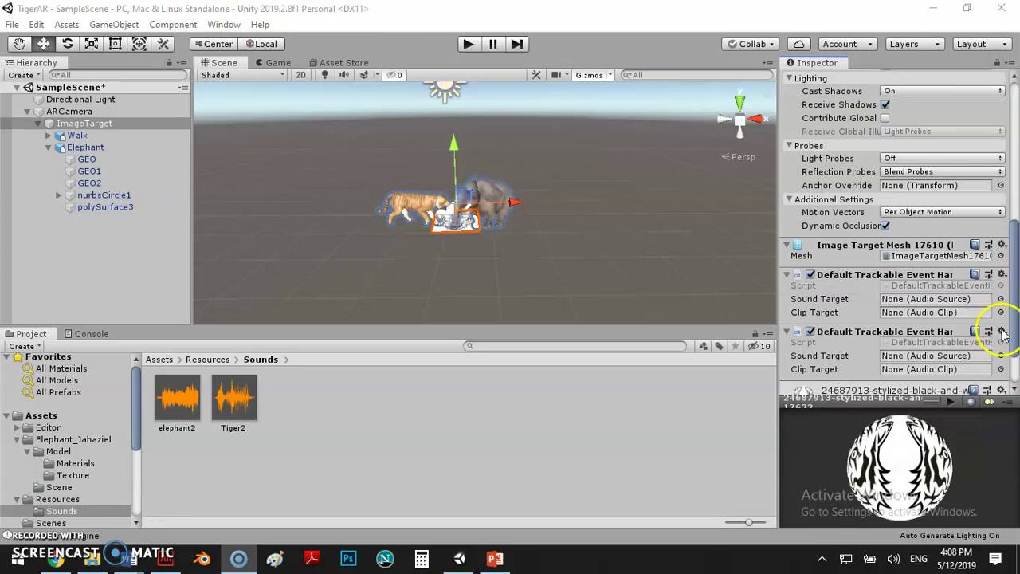
Open the script of the ImageTarget's last Default Trackable Event Handler component at the play-sound conditions in OnTrackingFound
{"action": "left_click", "coordinate": [1001, 330]}
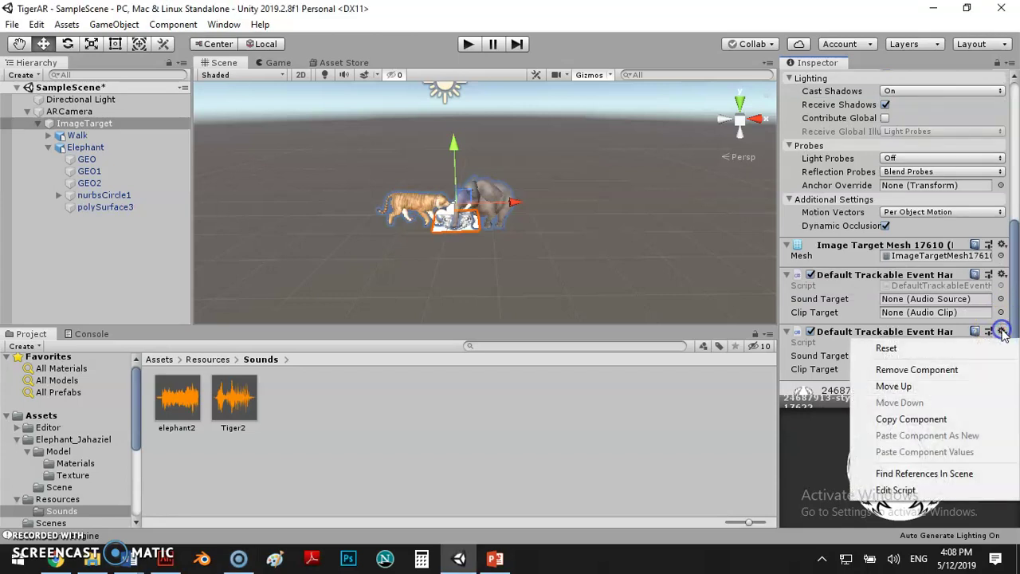
{"action": "left_click", "coordinate": [915, 491]}
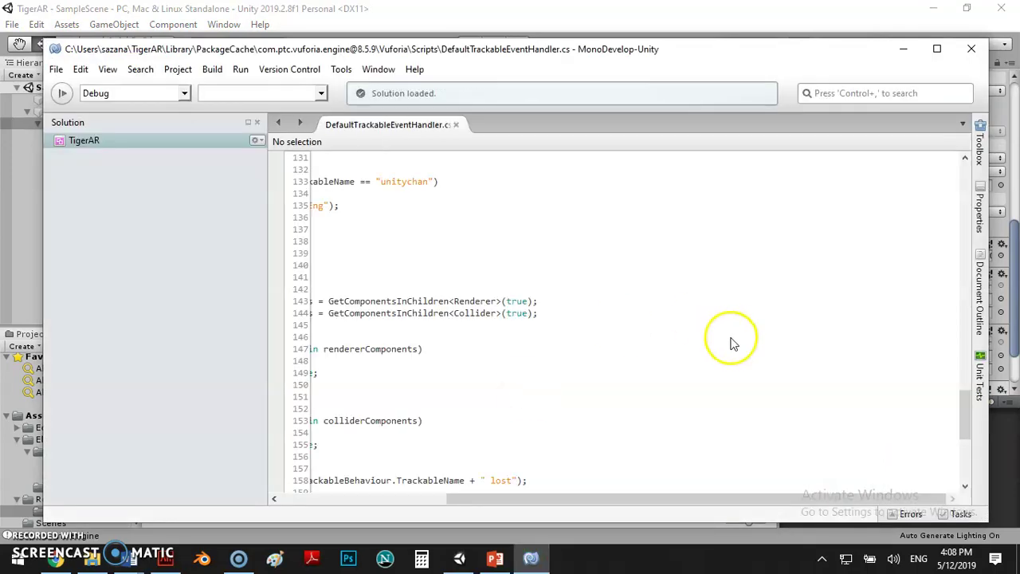
{"action": "left_click_drag", "start_coordinate": [965, 398], "coordinate": [966, 364]}
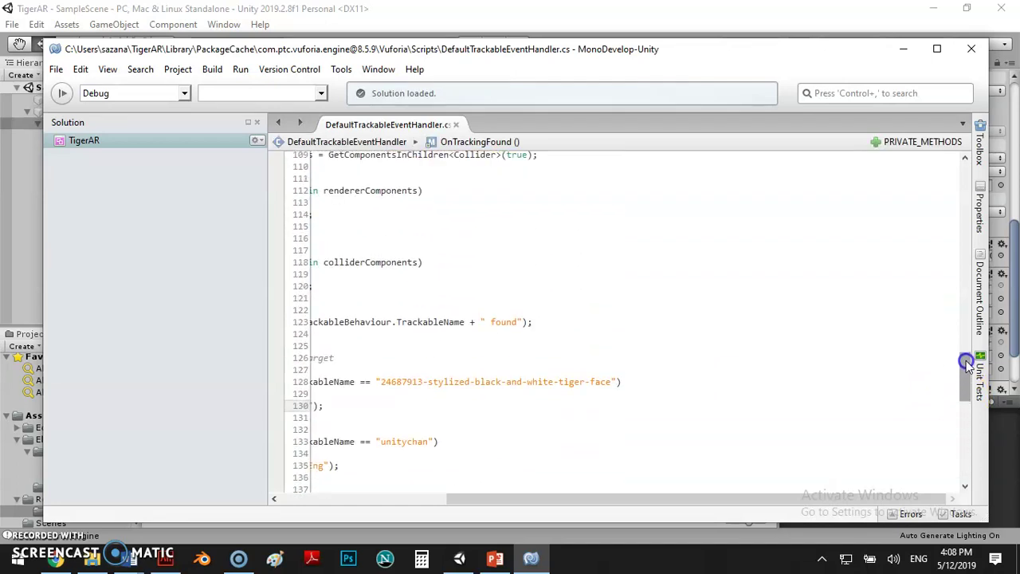
{"action": "left_click_drag", "start_coordinate": [668, 499], "coordinate": [496, 499]}
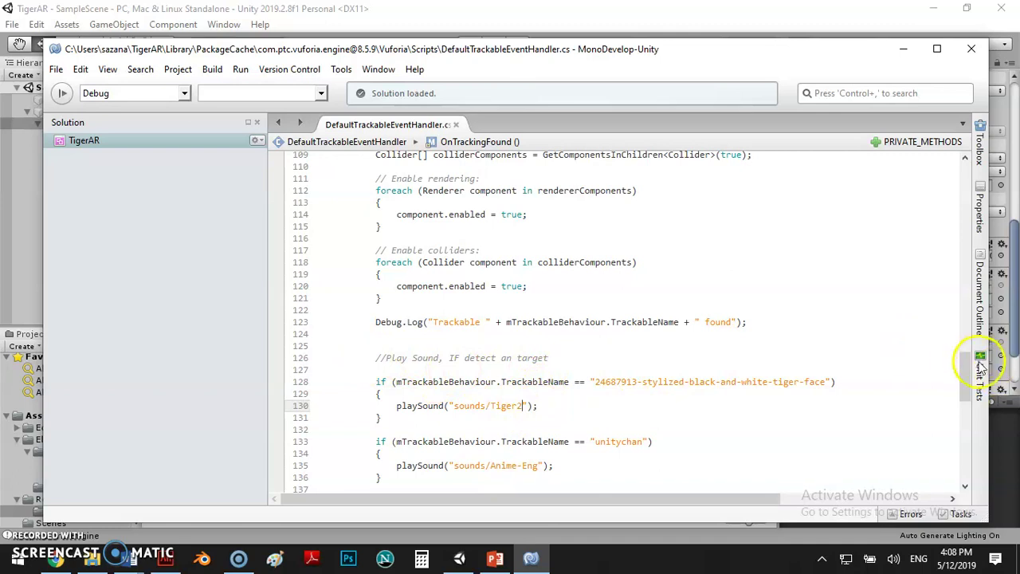
{"action": "left_click_drag", "start_coordinate": [965, 363], "coordinate": [964, 377]}
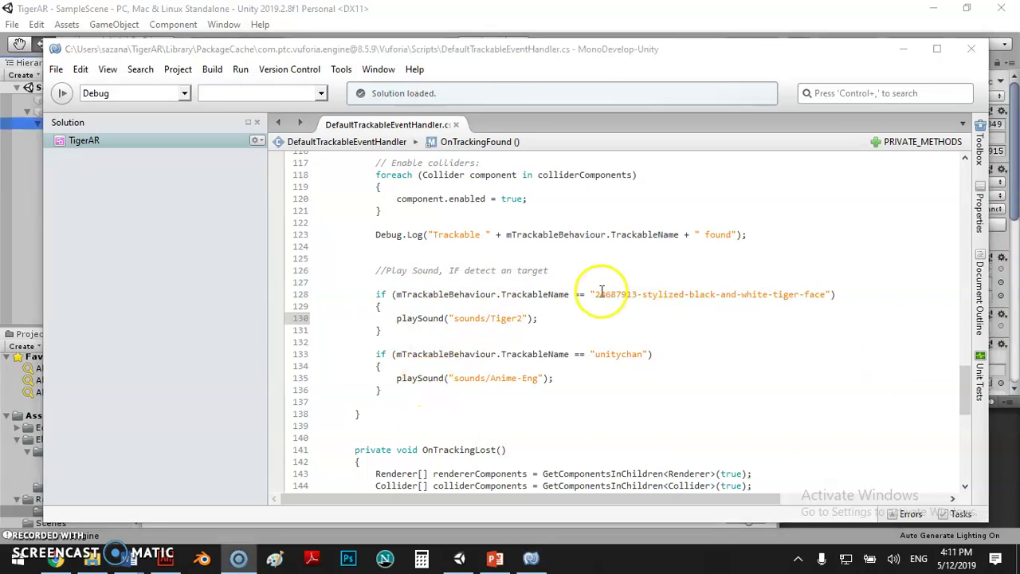
Replace "unitychan" in the second sound condition with the first condition's target name, "24687913-stylized-black-and-white-tiger-face"
{"action": "left_click_drag", "start_coordinate": [597, 294], "coordinate": [795, 296]}
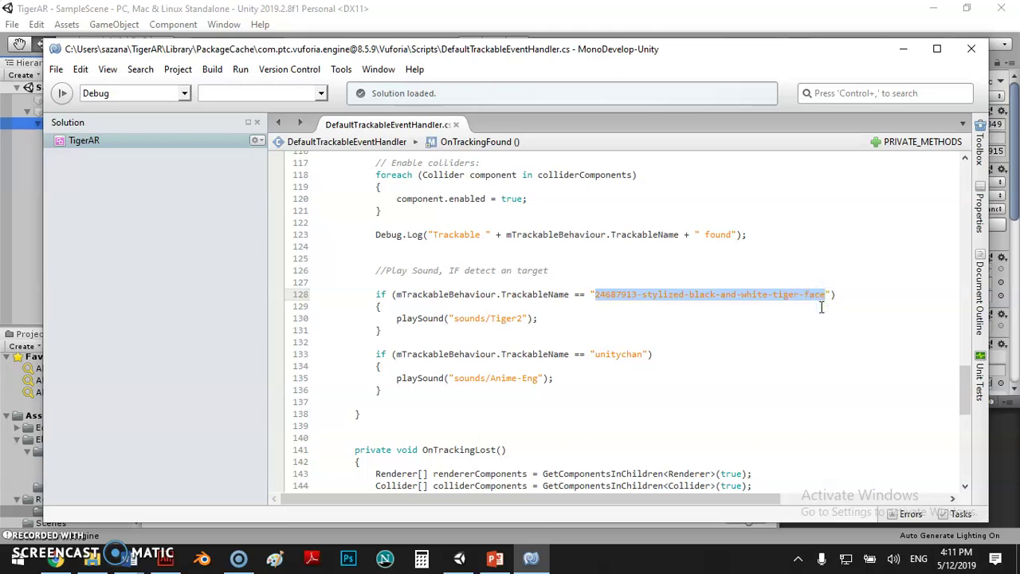
{"action": "left_click", "coordinate": [641, 355]}
{"action": "key", "text": "BackSpace"}
{"action": "key", "text": "BackSpace"}
{"action": "key", "text": "BackSpace"}
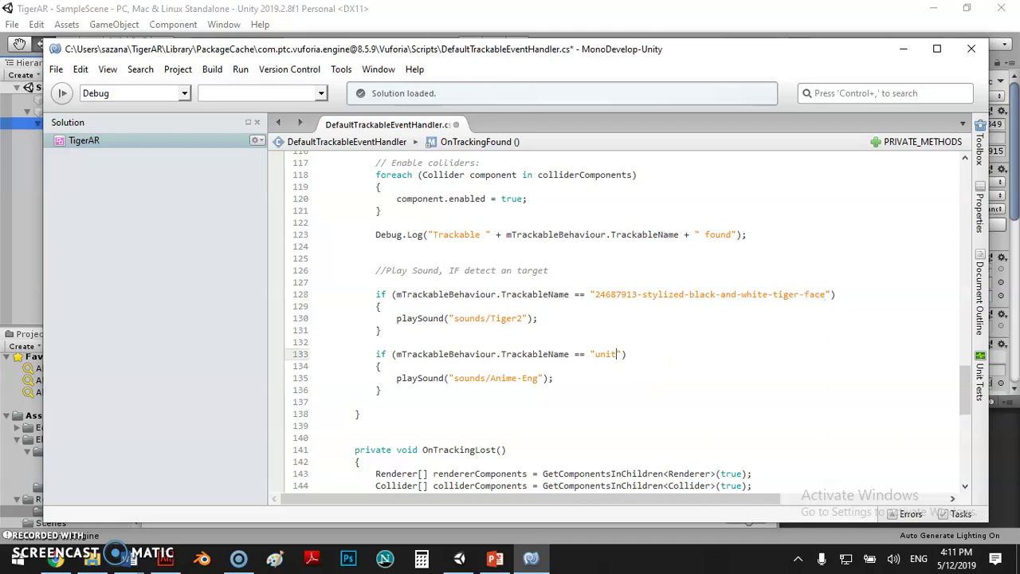
{"action": "type", "text": "24687913-stylized-black-and-white-tiger-face"}
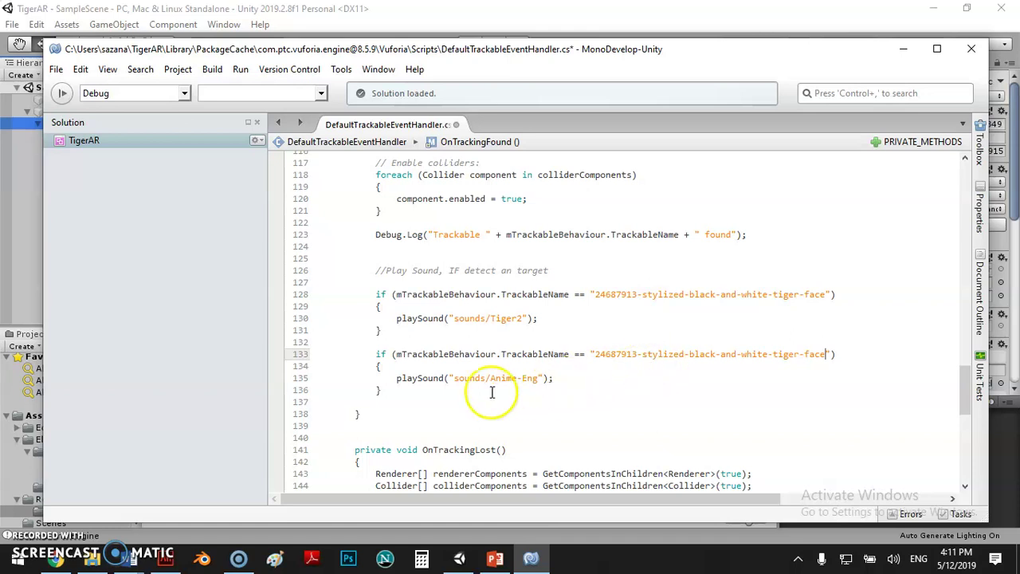
Set the second condition's playSound path to "sounds/elephant2" in DefaultTrackableEventHandler.cs
{"action": "left_click", "coordinate": [536, 379]}
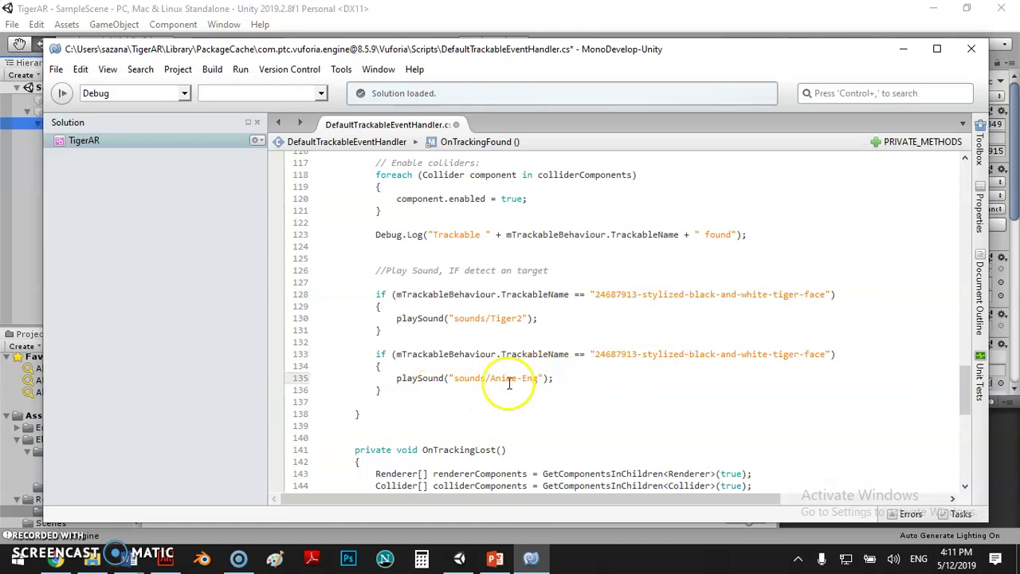
{"action": "key", "text": "ctrl+z"}
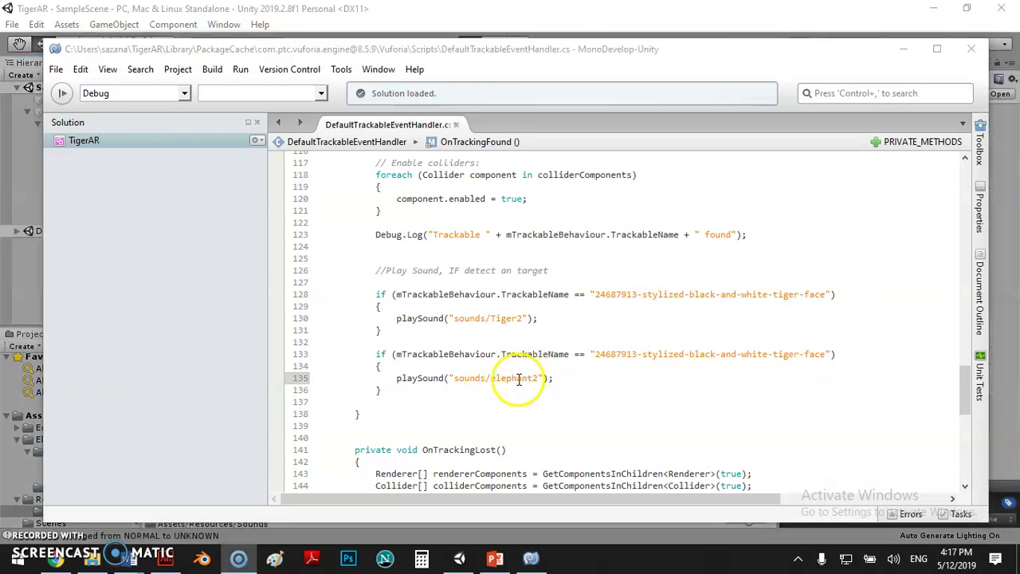
{"action": "mouse_move", "coordinate": [492, 382]}
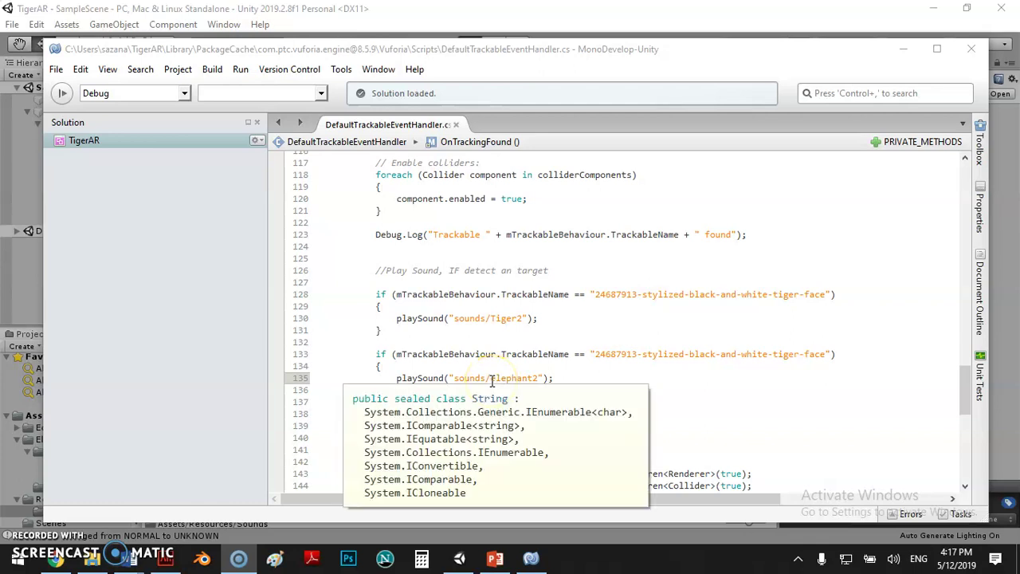
Check that the DefaultTrackableEventHandler.cs script is saved and close MonoDevelop to return to Unity
{"action": "left_click", "coordinate": [57, 71]}
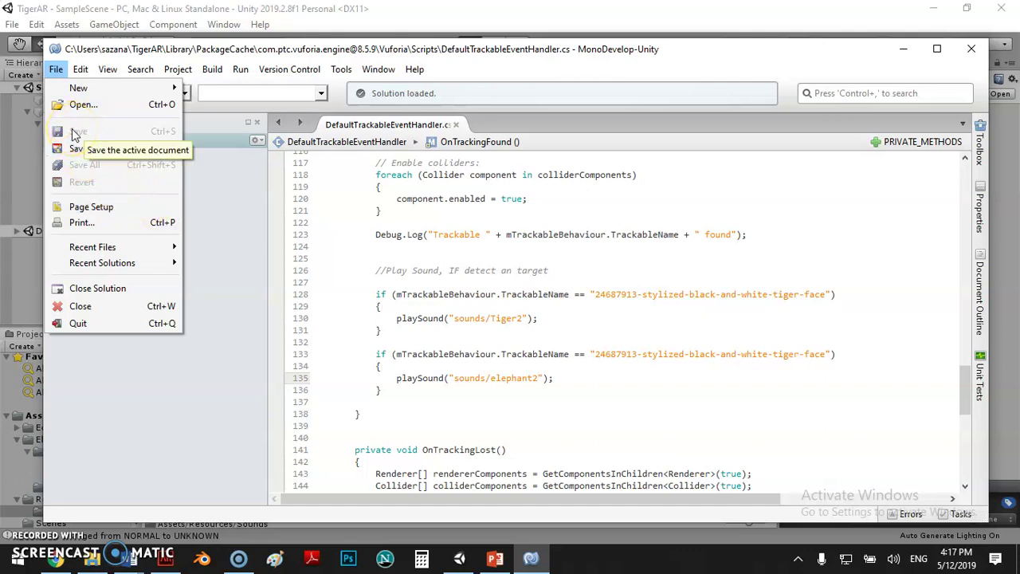
{"action": "left_click", "coordinate": [230, 184]}
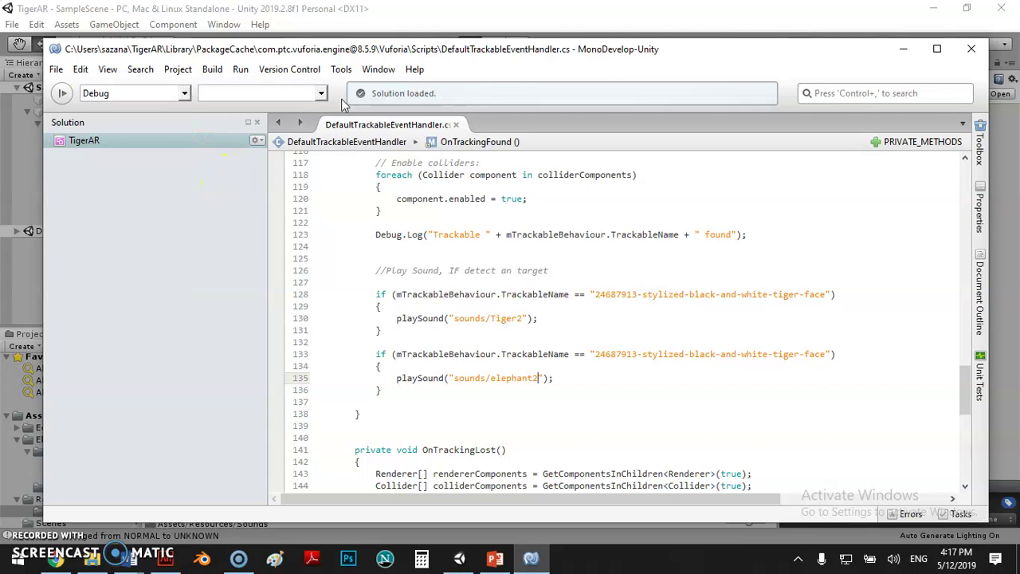
{"action": "left_click", "coordinate": [970, 51]}
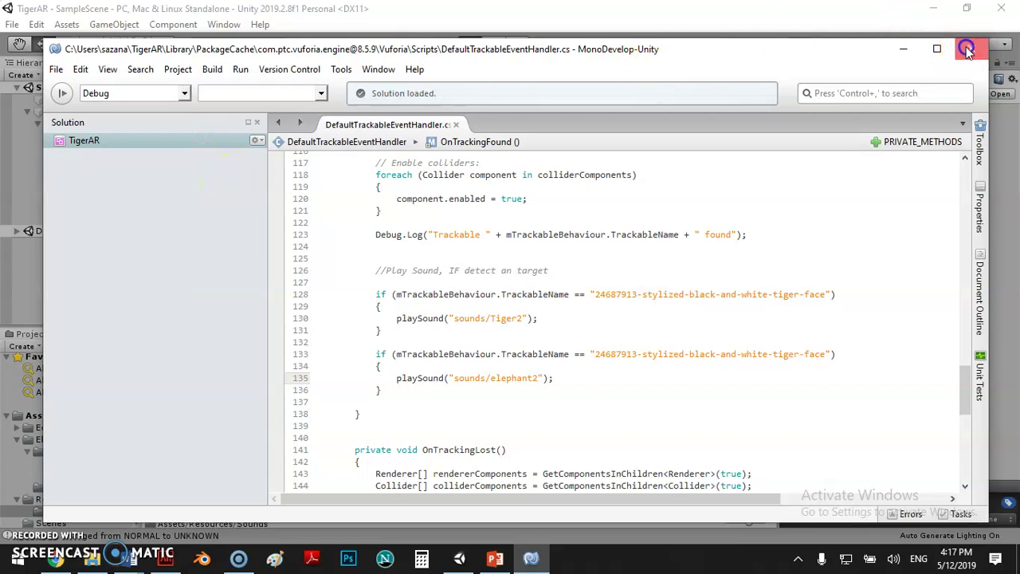